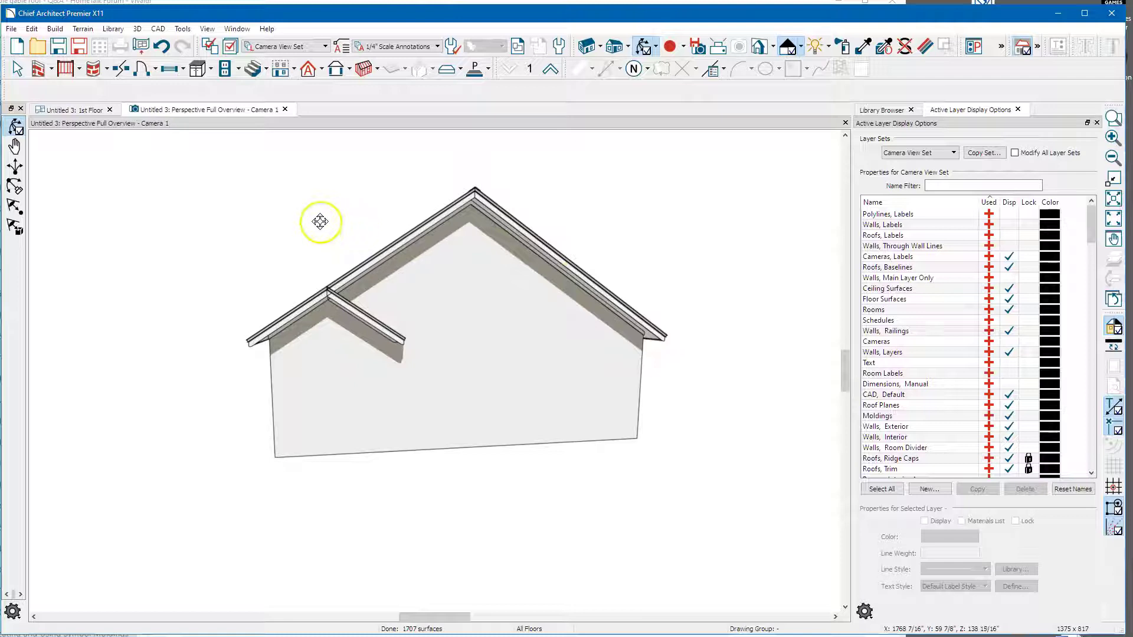
# Switch from the perspective overview to the first floor plan and hide the Roof Planes layer.
pyautogui.moveTo(276, 249); pyautogui.dragTo(311, 240)
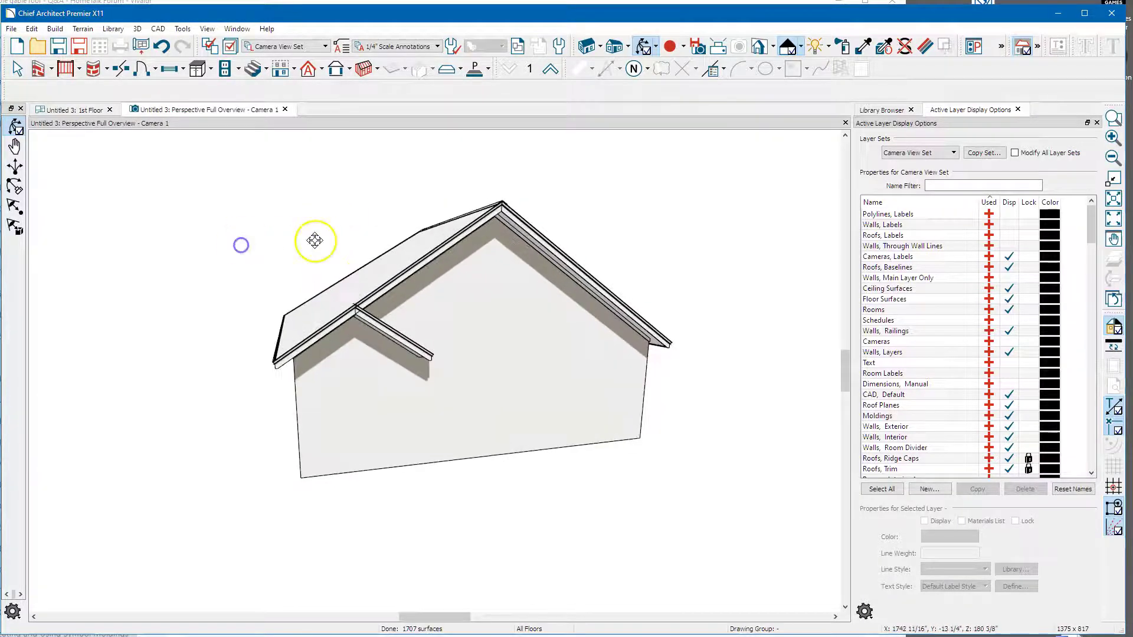
pyautogui.click(67, 111)
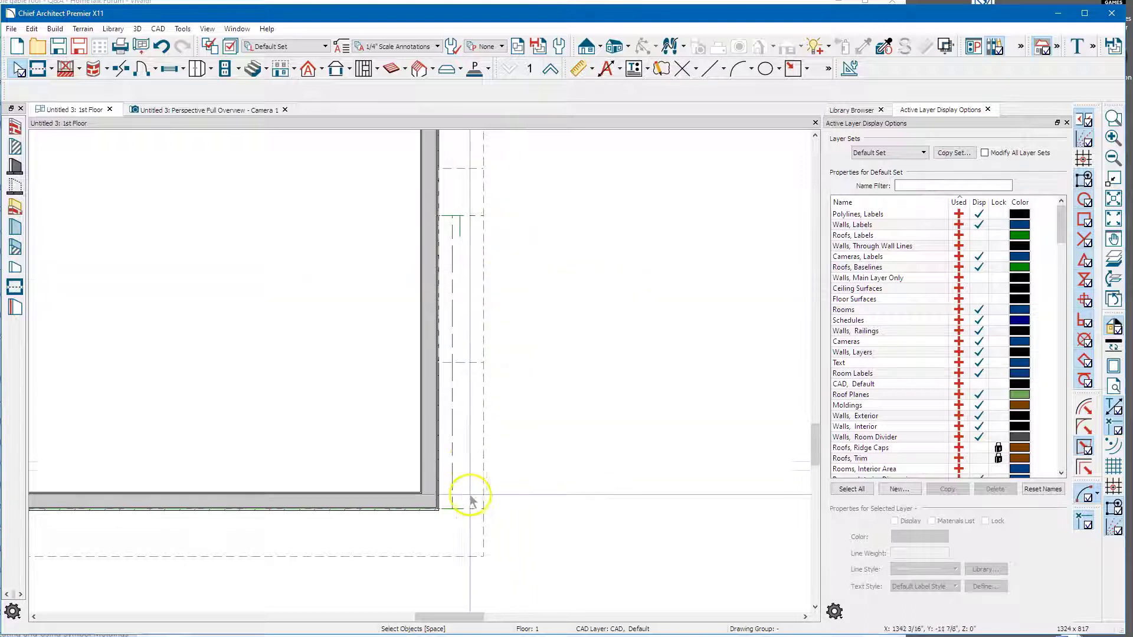
pyautogui.scroll(2, 447, 245)
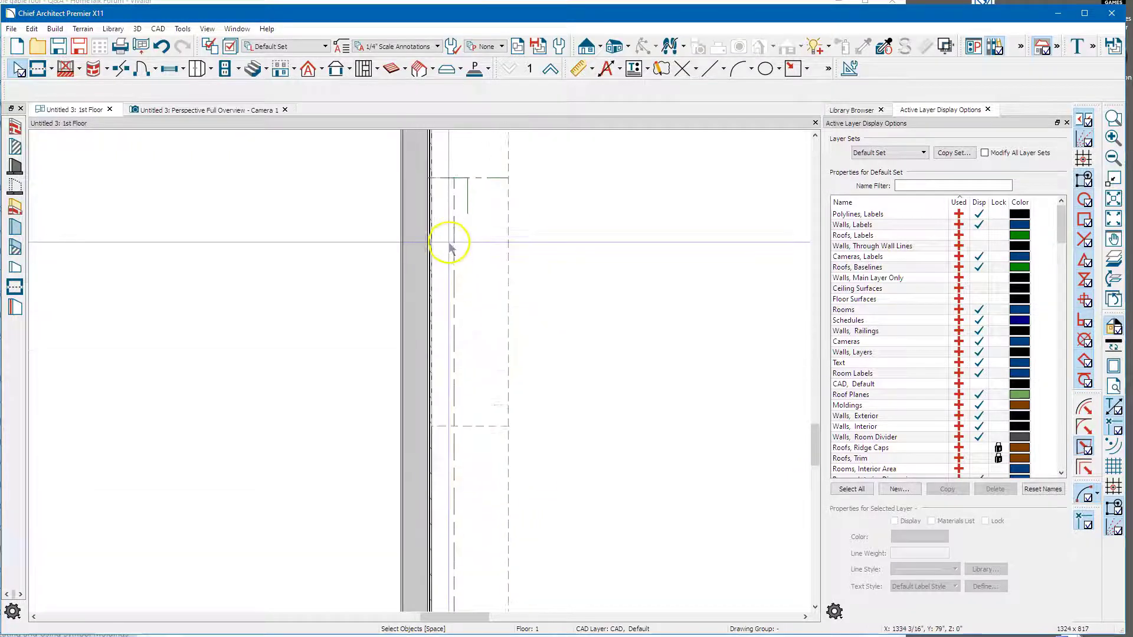
pyautogui.click(511, 246)
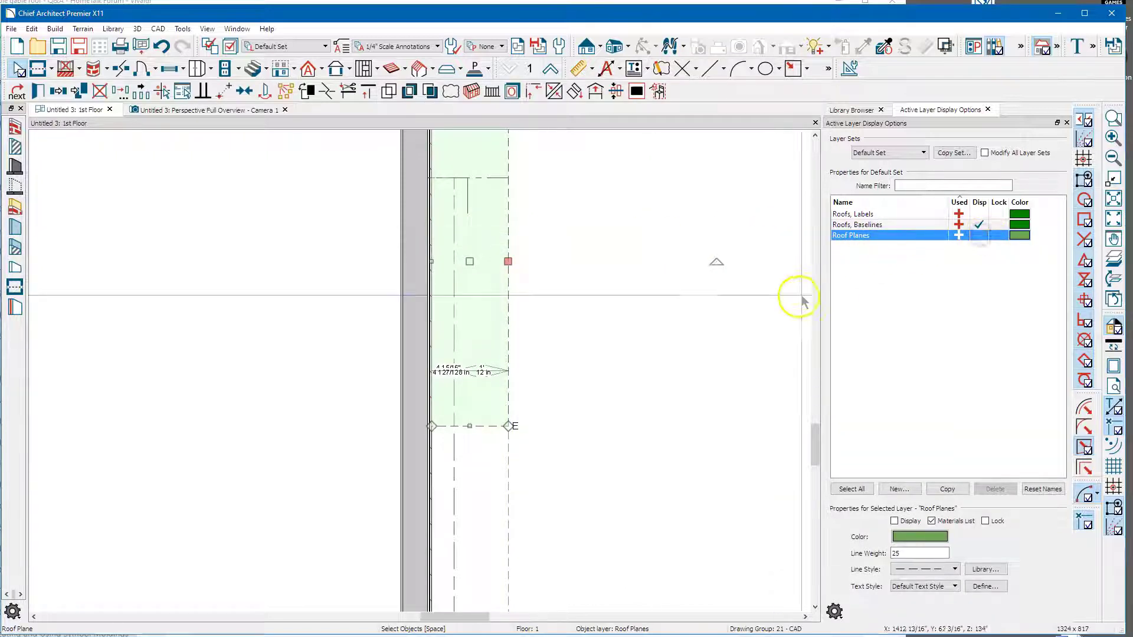
pyautogui.click(628, 377)
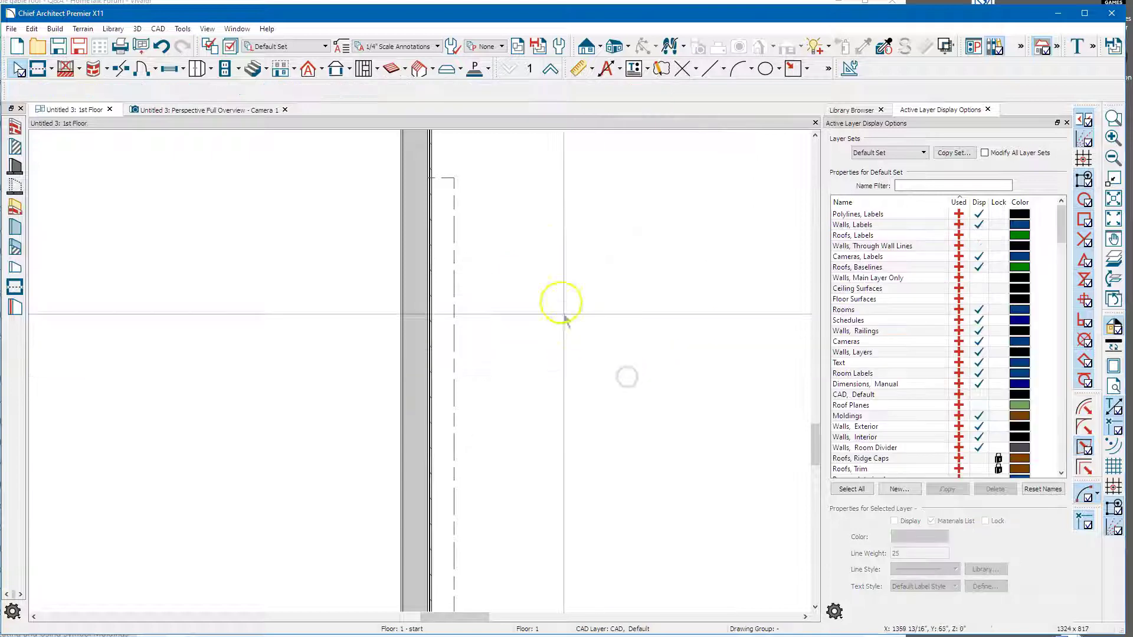
# Select the three room divider walls that form the narrow room outside the exterior wall to examine their layer.
pyautogui.scroll(-4, 506, 216)
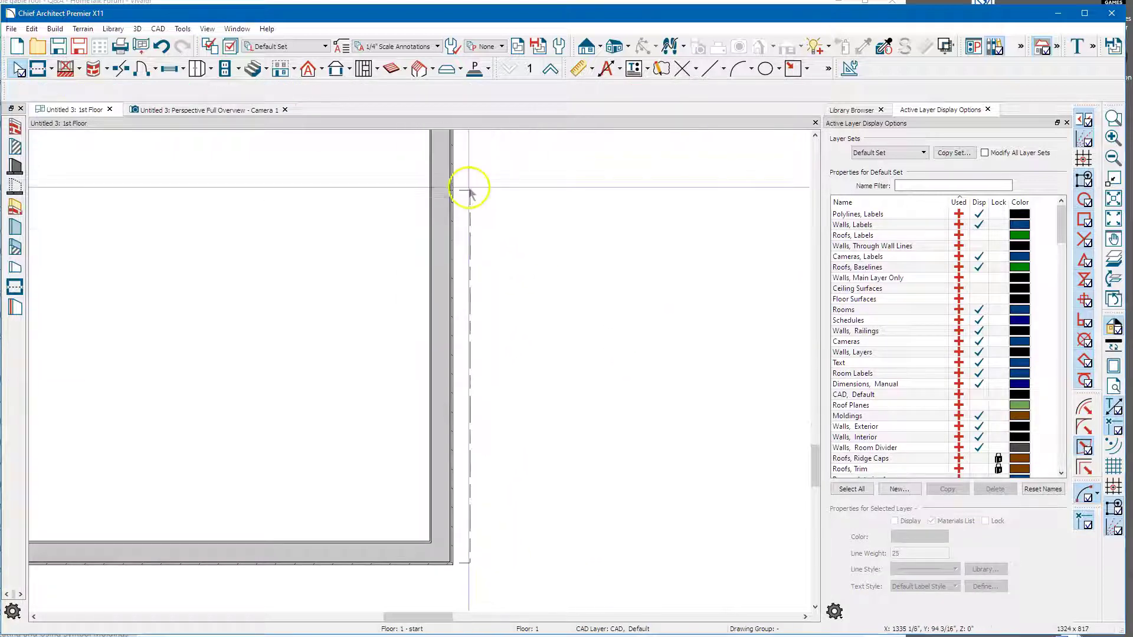
pyautogui.moveTo(461, 180); pyautogui.dragTo(531, 573)
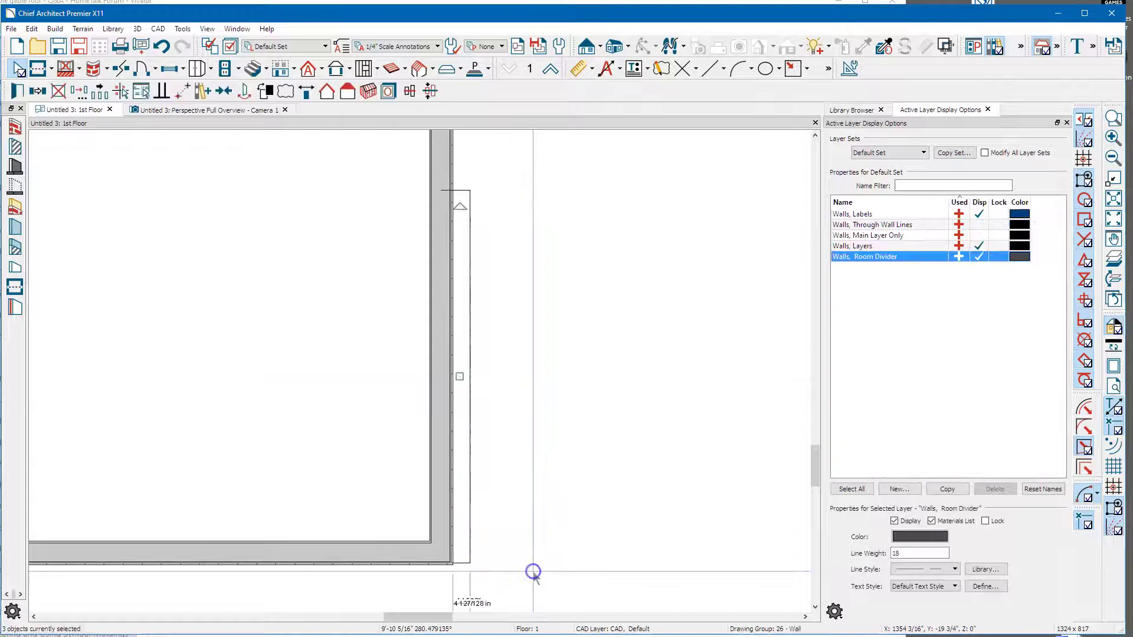
pyautogui.click(536, 512)
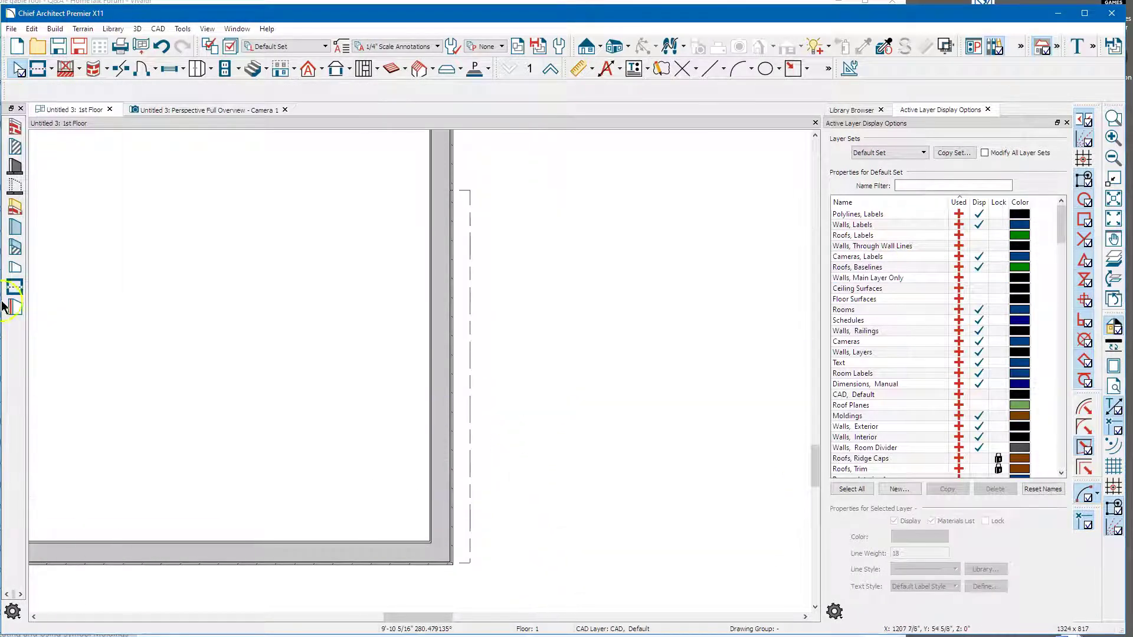
# Draw a trial horizontal room divider wall about 2'-8" long outside the building and delete it.
pyautogui.click(14, 289)
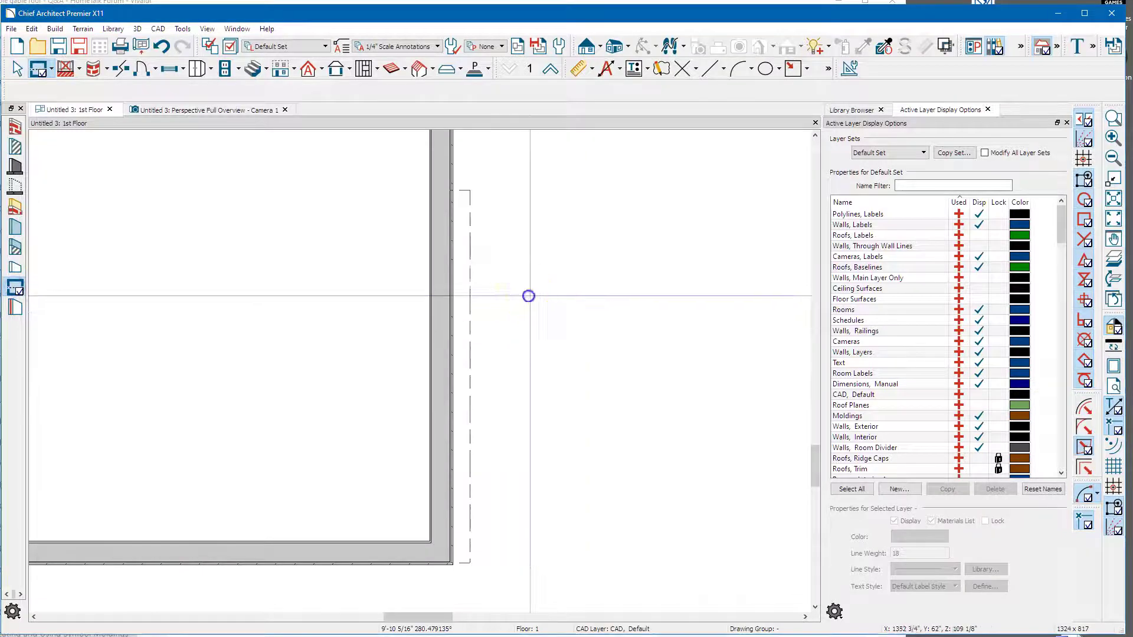
pyautogui.moveTo(636, 296); pyautogui.dragTo(638, 399)
pyautogui.press('Escape')
pyautogui.press('Escape')
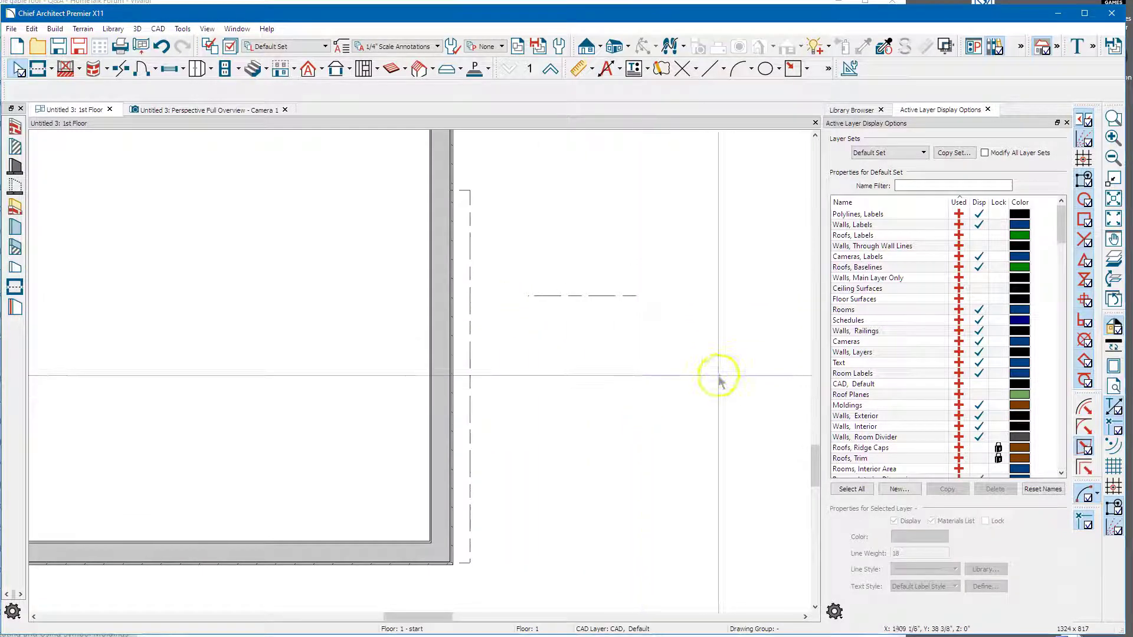
pyautogui.moveTo(532, 272); pyautogui.dragTo(621, 322)
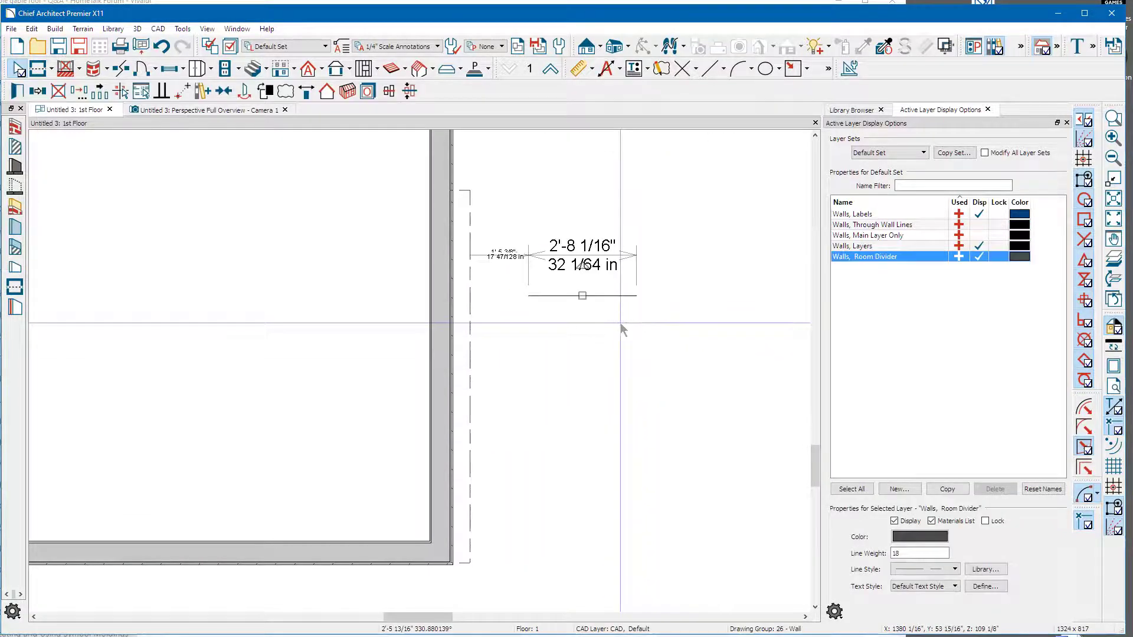
pyautogui.press('Delete')
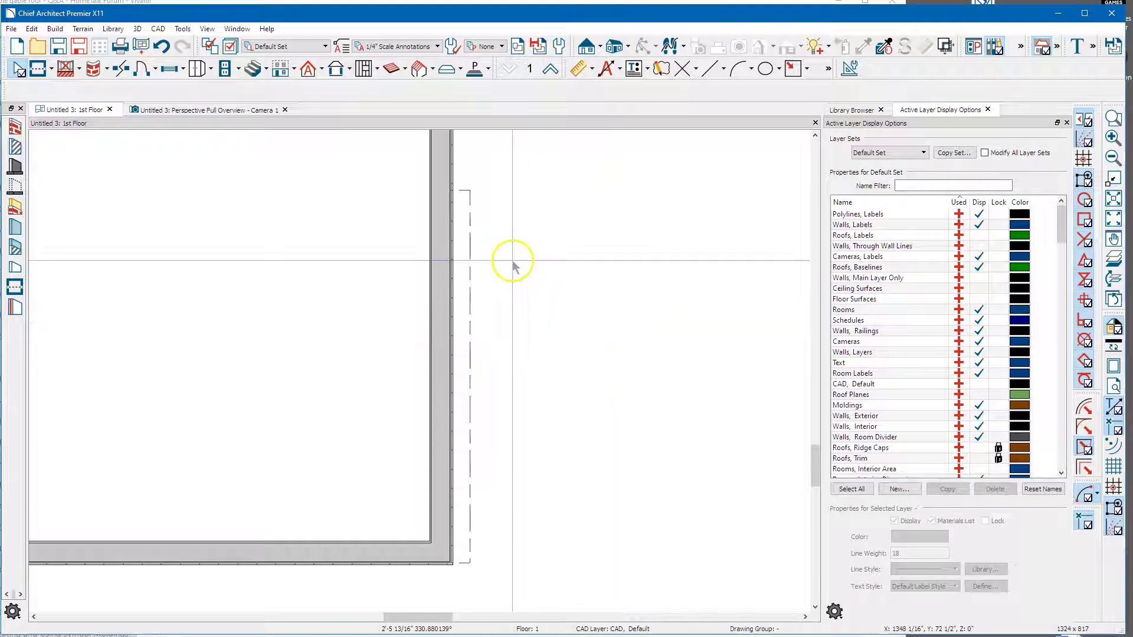
# Review the room type and structure settings of the narrow room between the exterior wall and the room dividers.
pyautogui.click(460, 290)
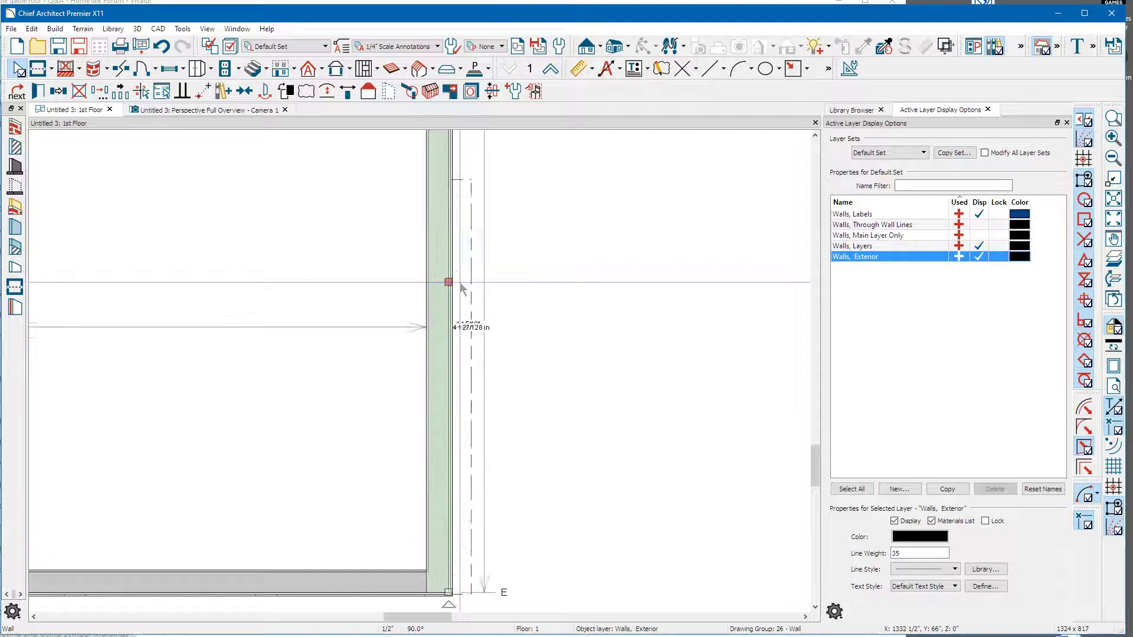
pyautogui.scroll(3, 460, 291)
pyautogui.click(476, 324)
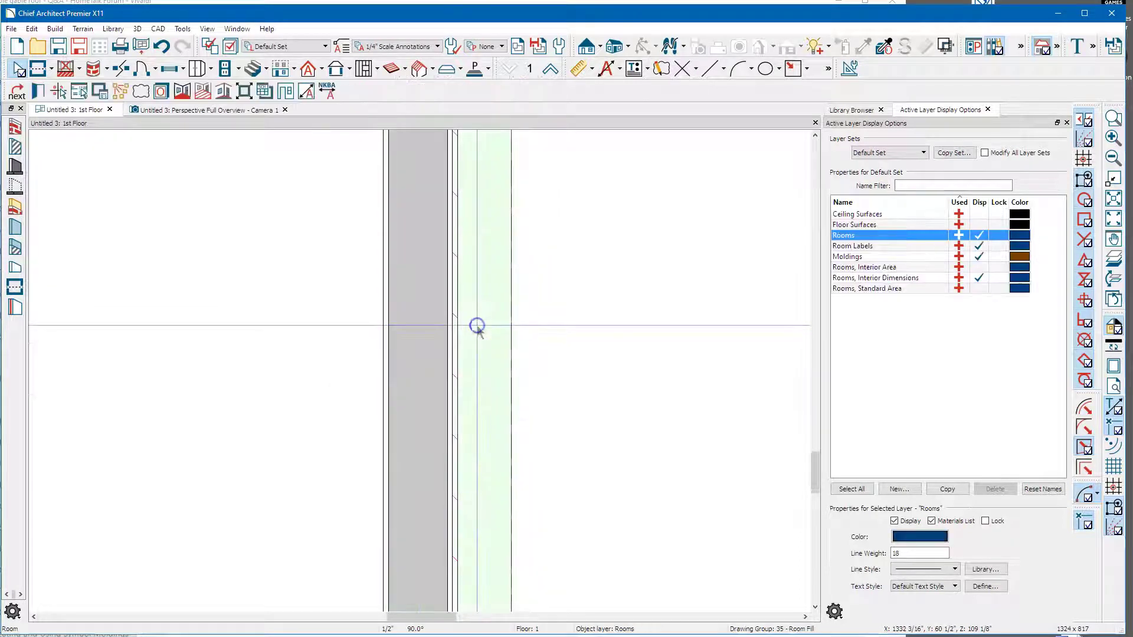
pyautogui.scroll(-1, 485, 328)
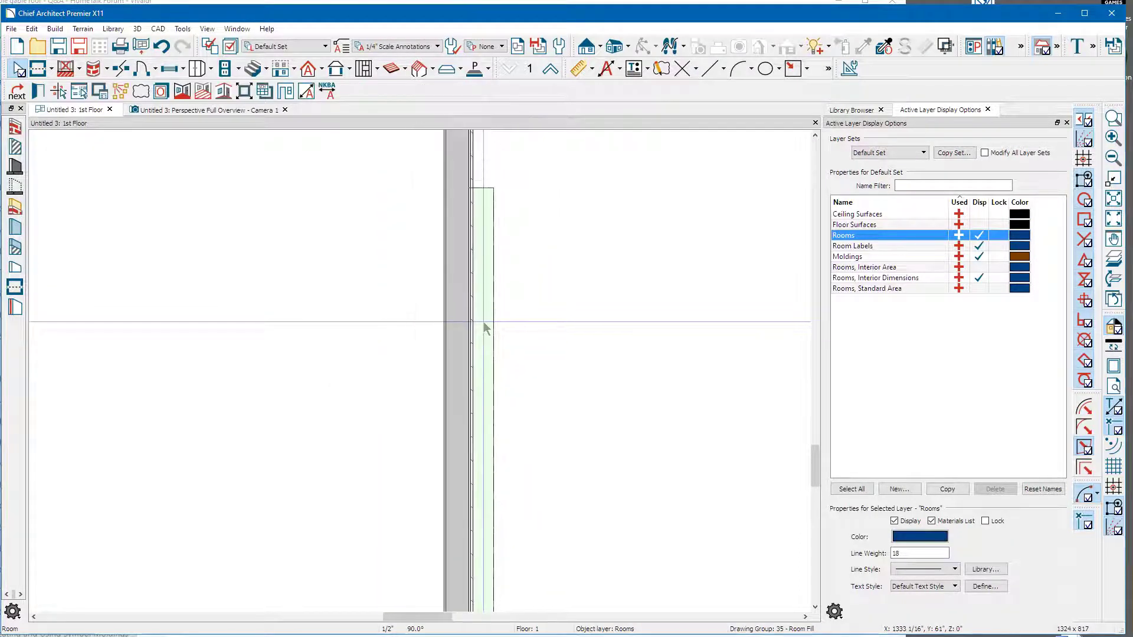
pyautogui.click(39, 92)
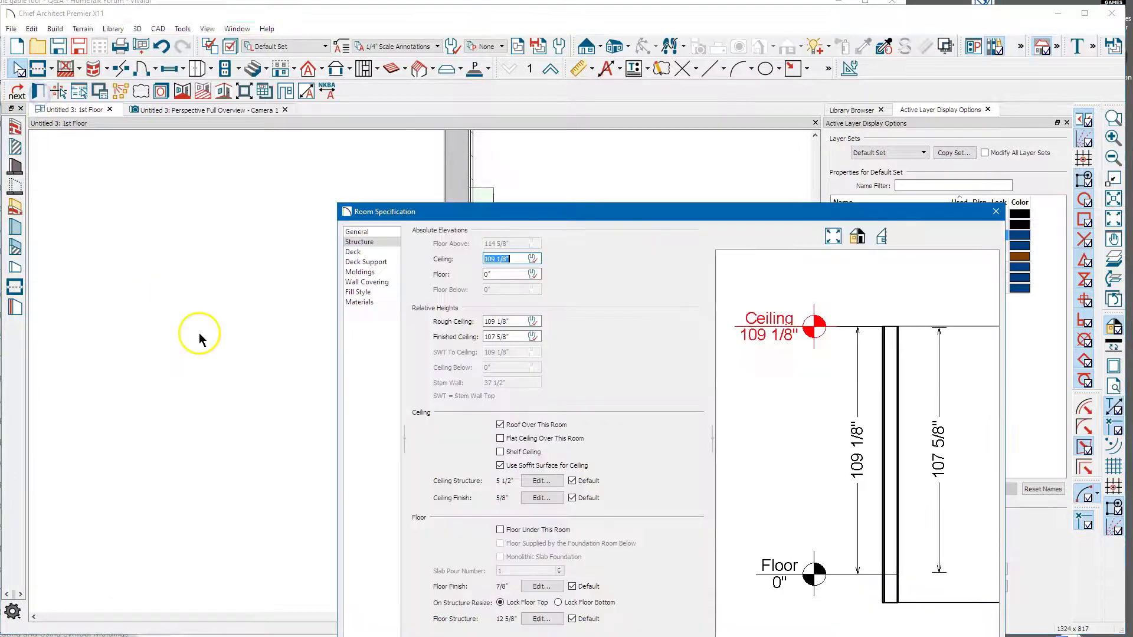
pyautogui.click(376, 232)
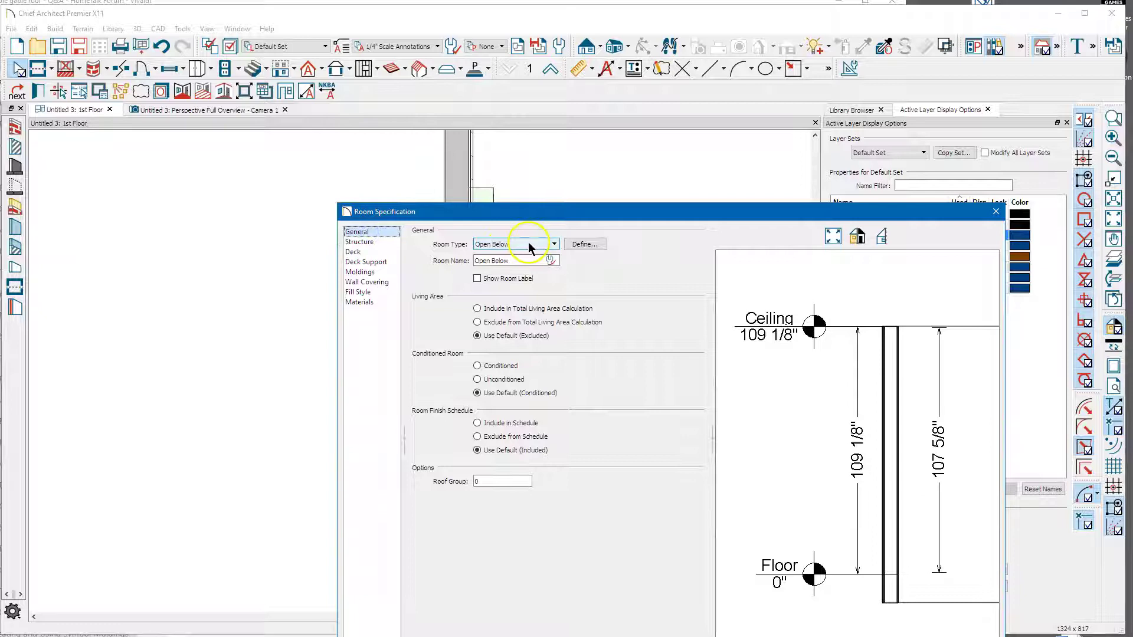
pyautogui.click(374, 242)
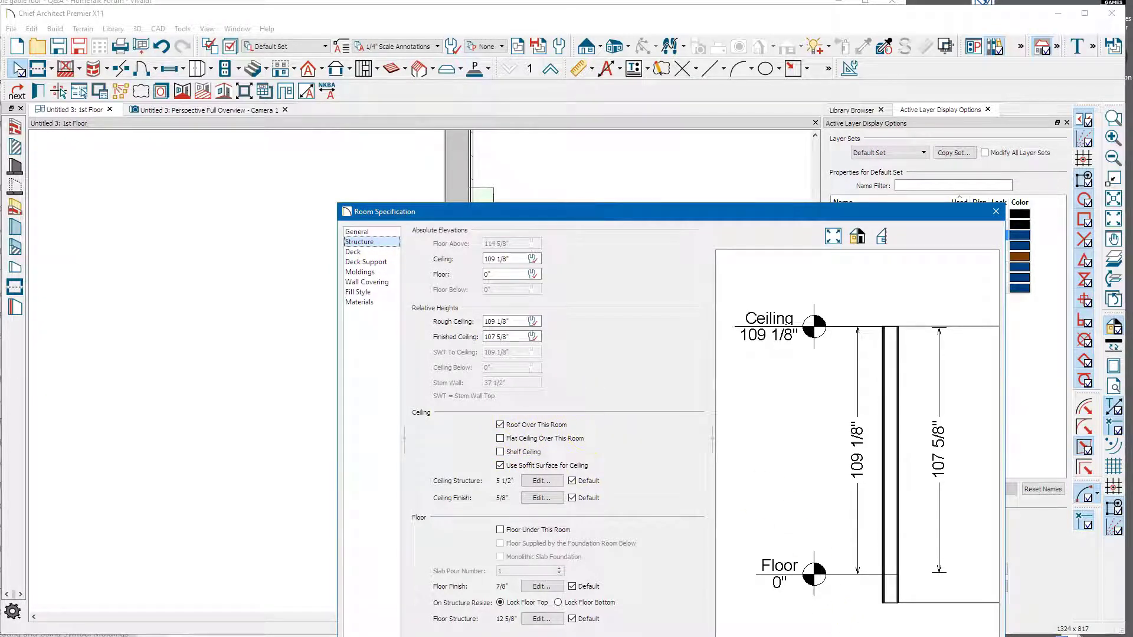
pyautogui.press('Escape')
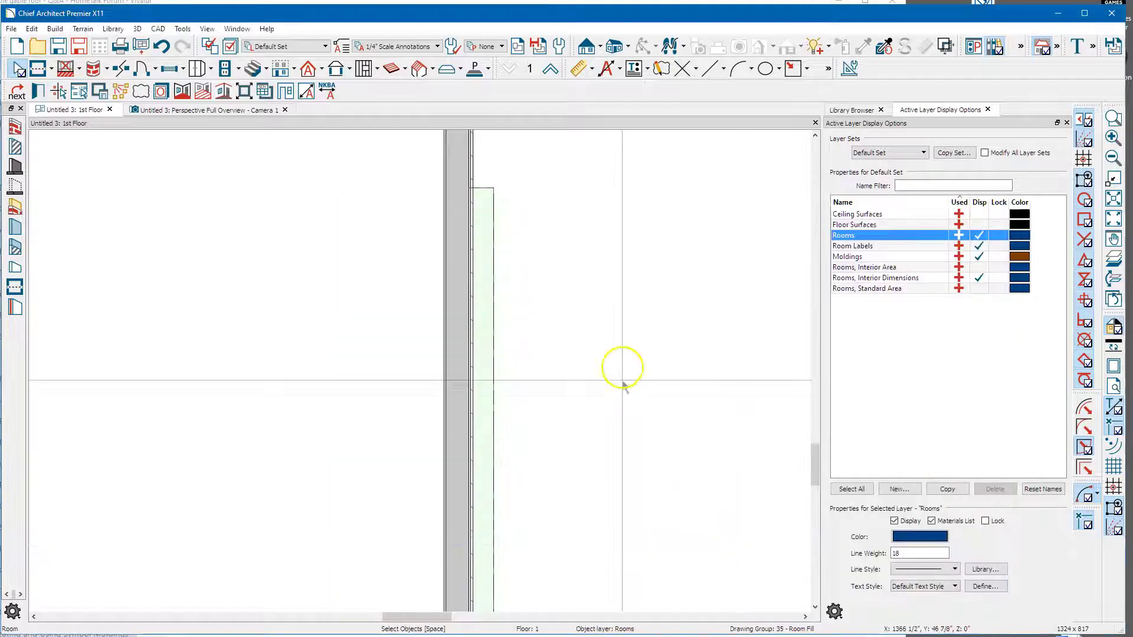
# Review the roof options and overhang length in the specification of the long outer room divider wall.
pyautogui.click(513, 374)
pyautogui.doubleClick(494, 388)
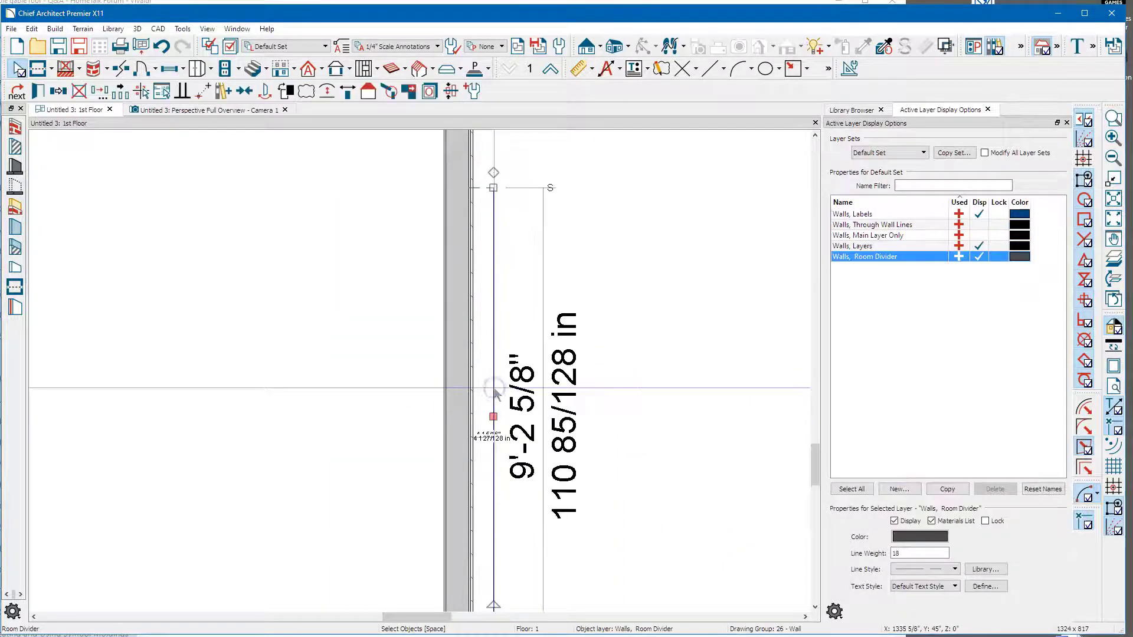
pyautogui.click(472, 160)
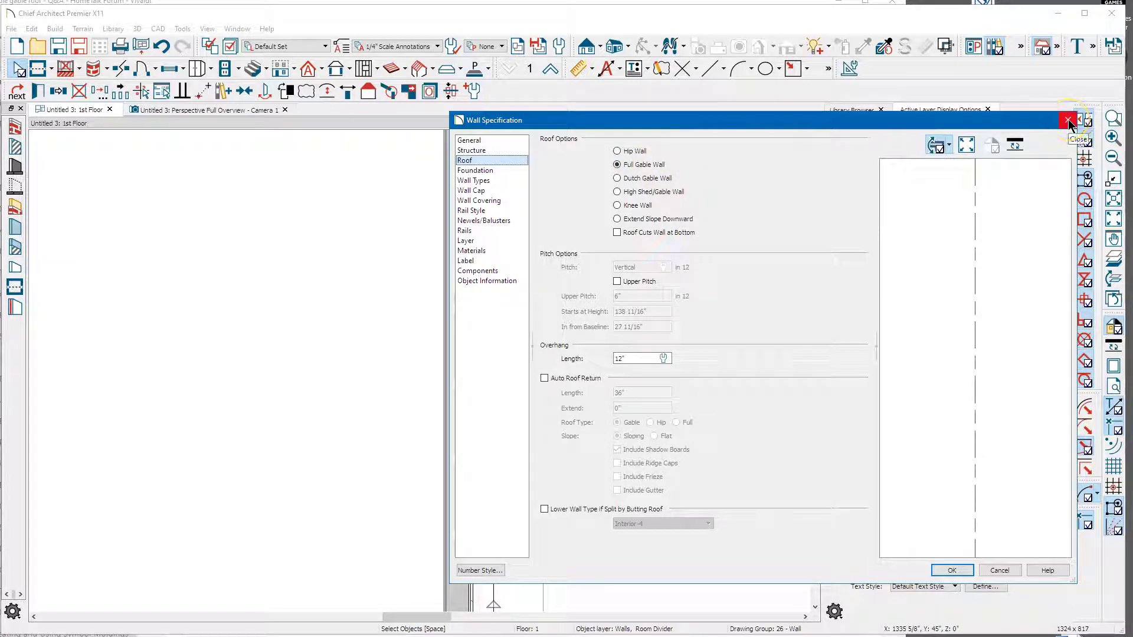
pyautogui.click(633, 358)
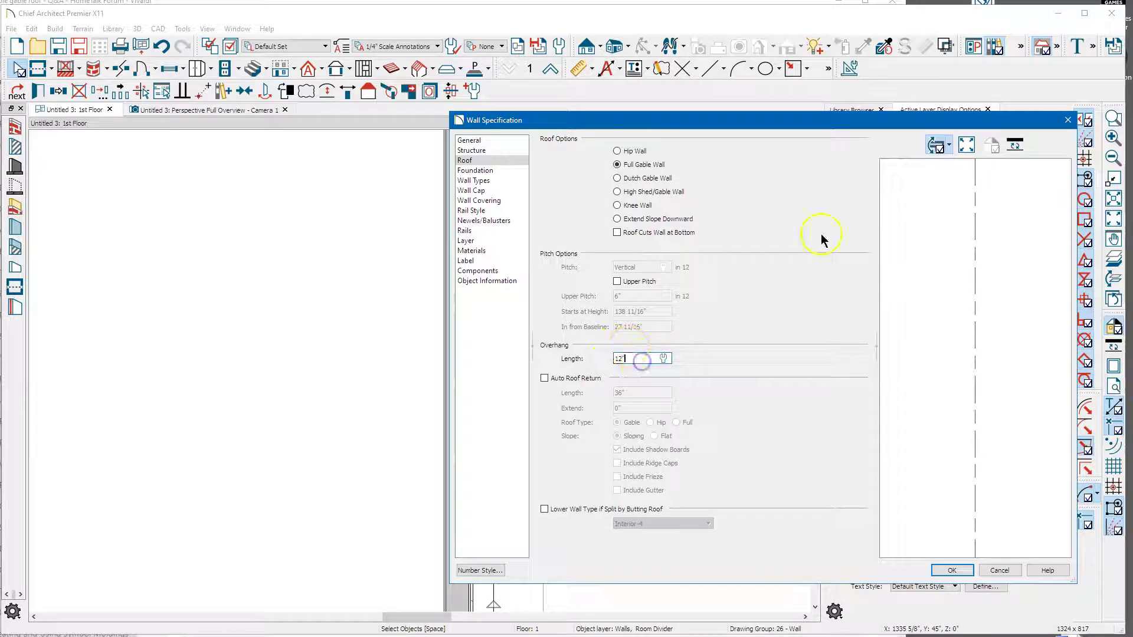
pyautogui.click(1068, 122)
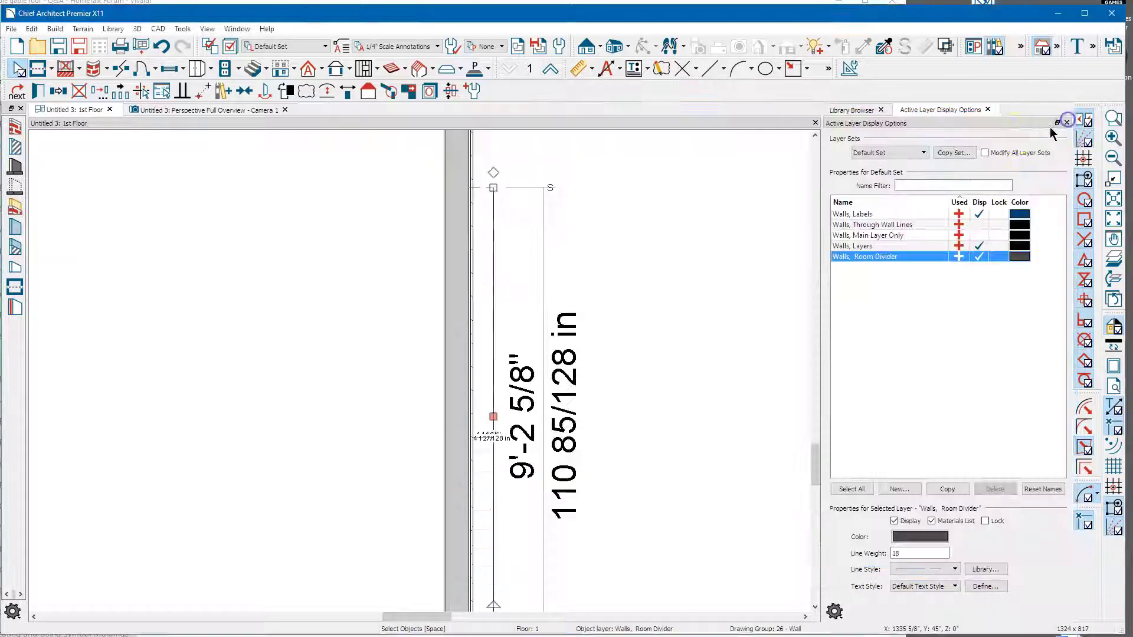
pyautogui.scroll(-3, 531, 405)
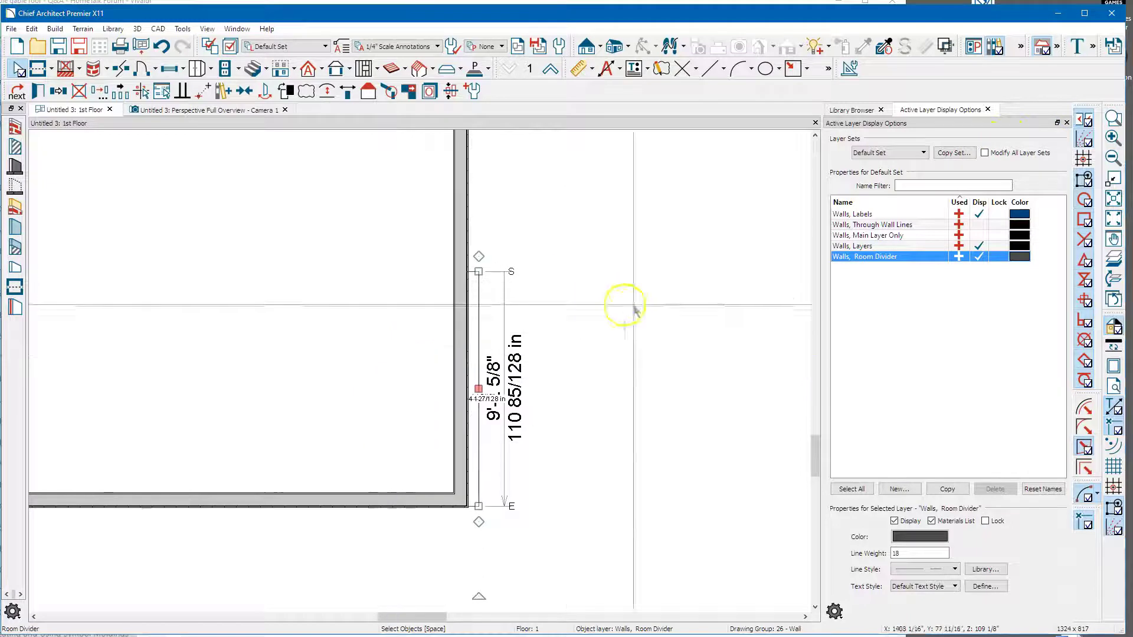
# Filter the layer list by "roof" and display the Roof Planes layer in the plan.
pyautogui.click(738, 253)
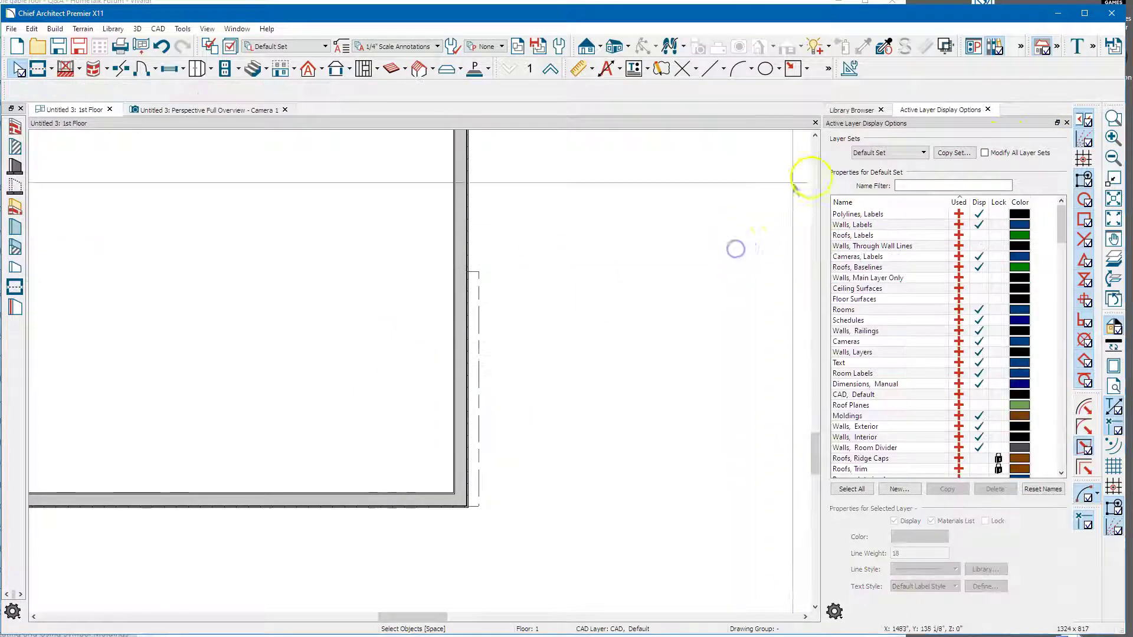
pyautogui.click(859, 202)
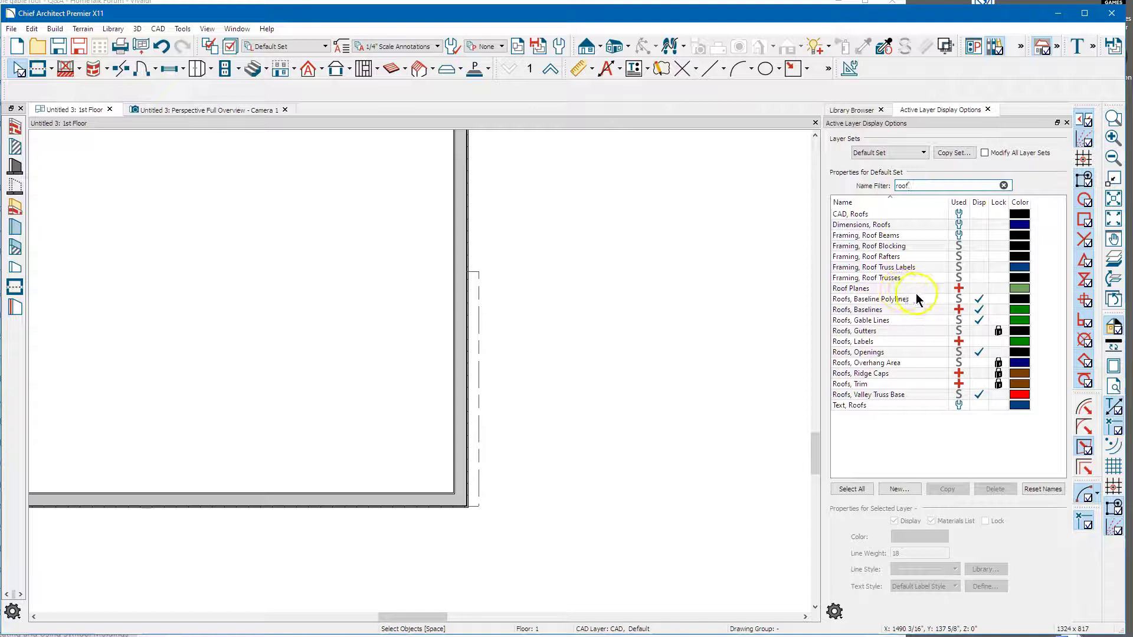
pyautogui.click(975, 288)
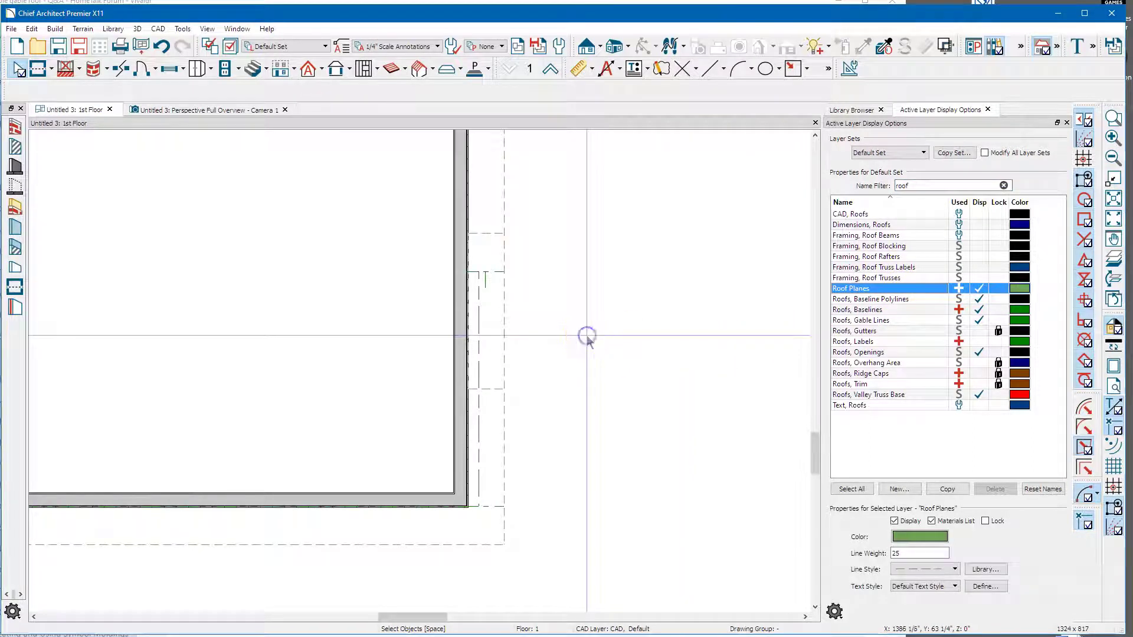
# Inspect the outer room divider wall and the lower main roof plane to check the overhang at the small gable.
pyautogui.scroll(3, 498, 329)
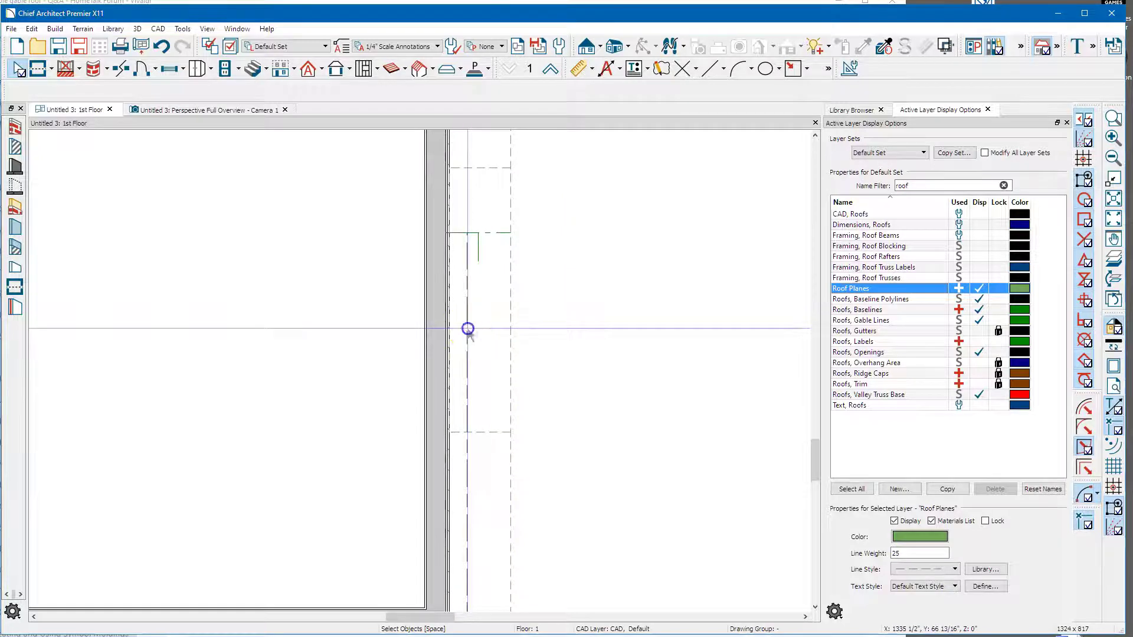
pyautogui.click(468, 329)
pyautogui.scroll(-2, 579, 496)
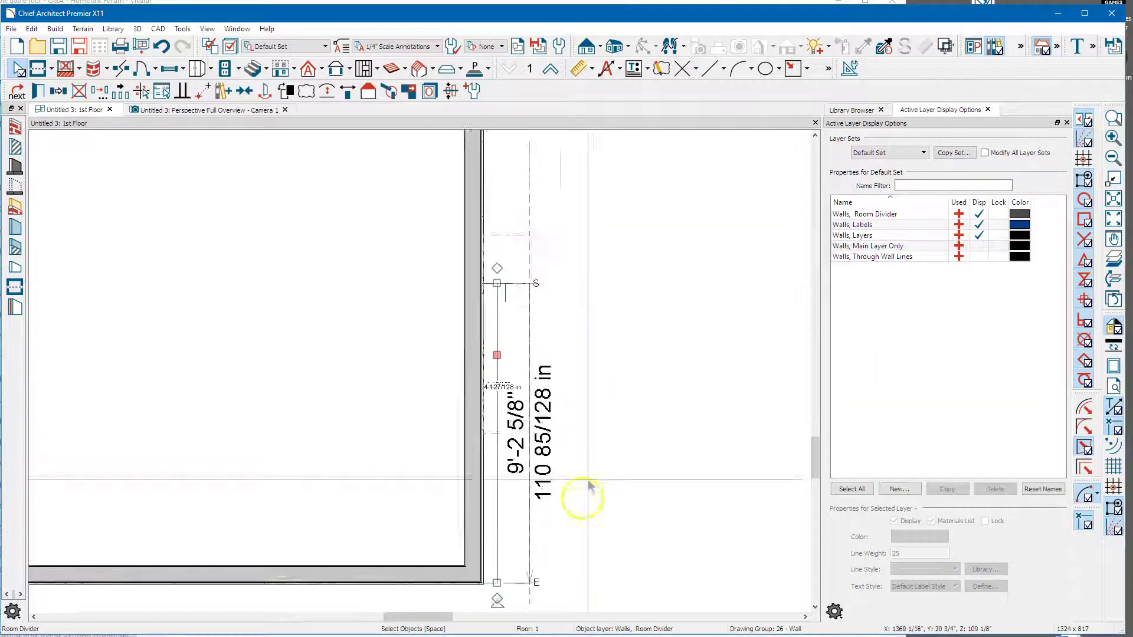
pyautogui.click(532, 198)
pyautogui.click(565, 216)
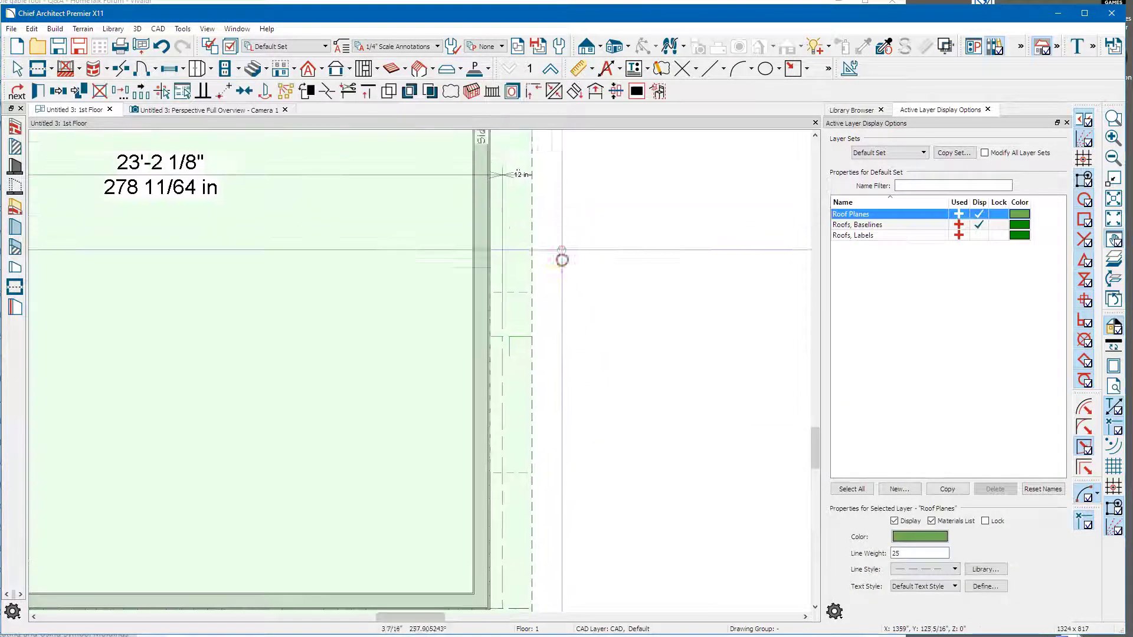
# Select the upper main roof plane and examine its overhang distance beyond the exterior wall.
pyautogui.moveTo(562, 259); pyautogui.dragTo(543, 362, button='middle')
pyautogui.click(516, 209)
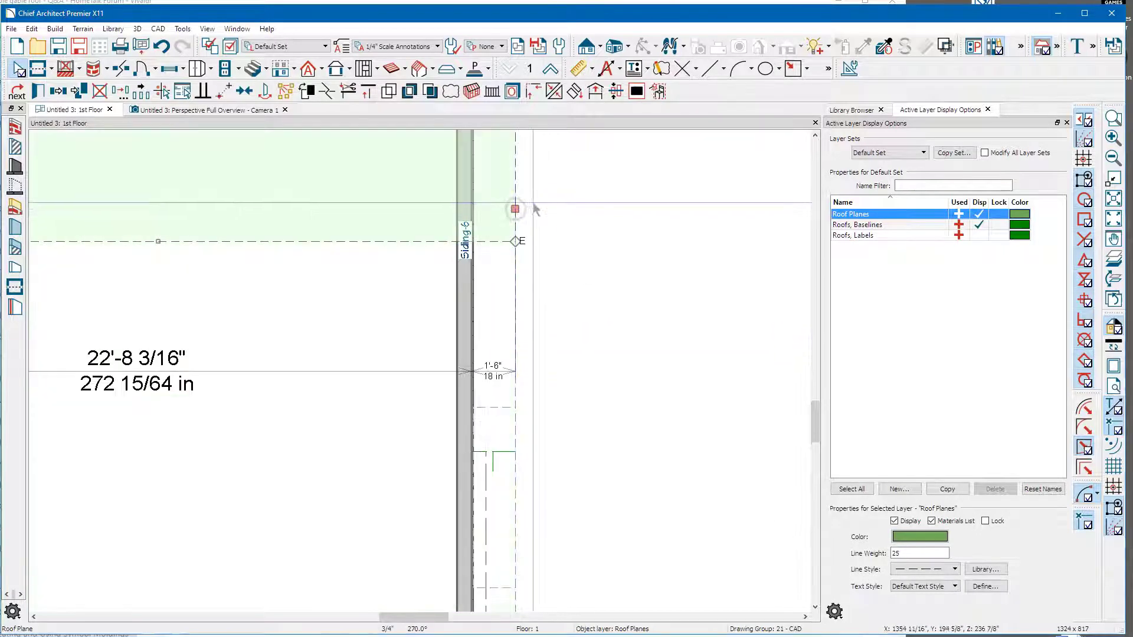
pyautogui.scroll(-4, 531, 413)
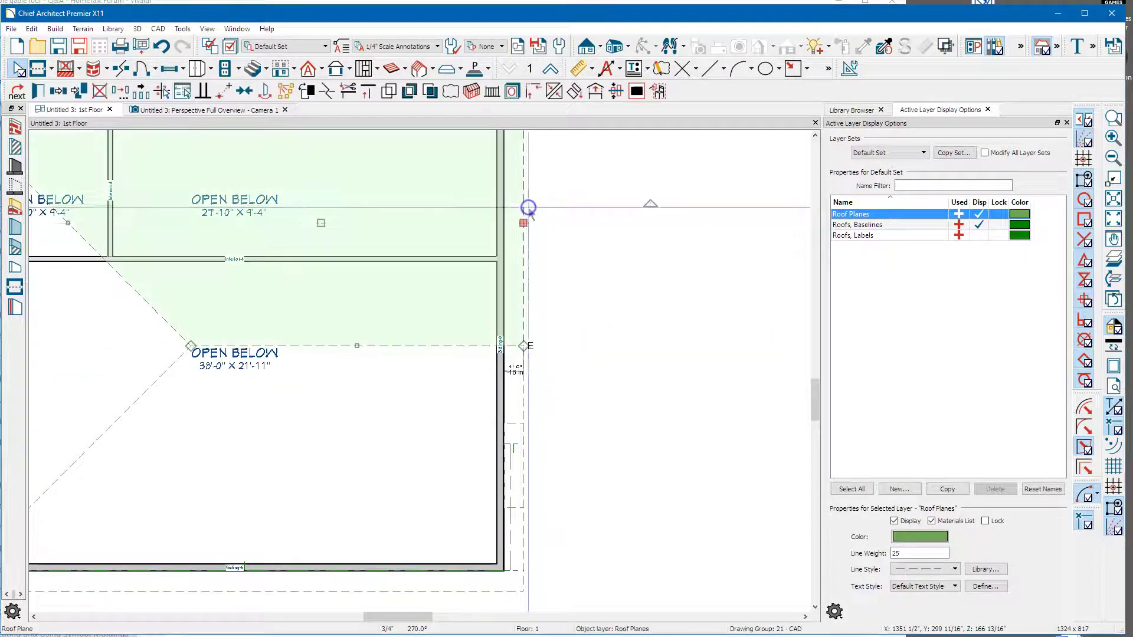
pyautogui.scroll(5, 534, 260)
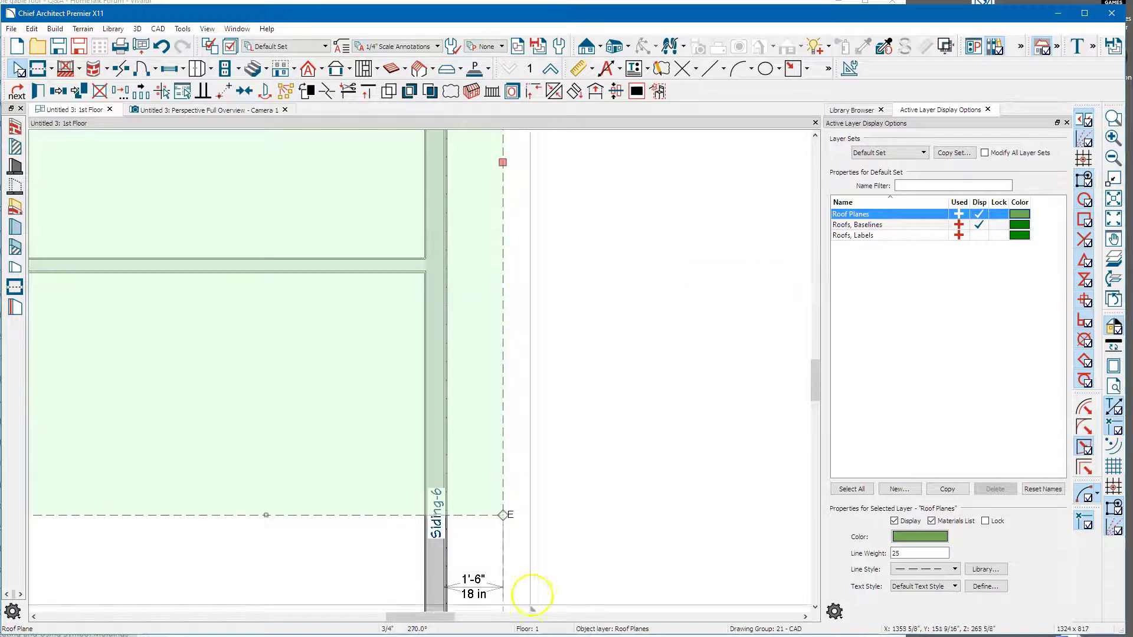
pyautogui.scroll(-2, 533, 430)
pyautogui.scroll(3, 485, 574)
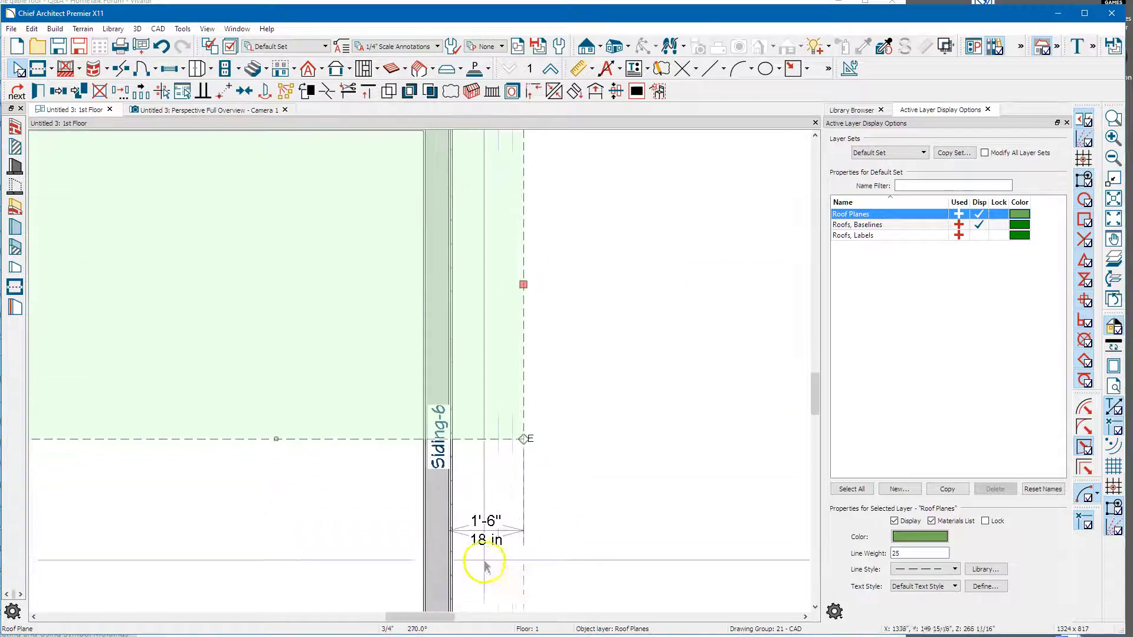
pyautogui.scroll(-3, 487, 210)
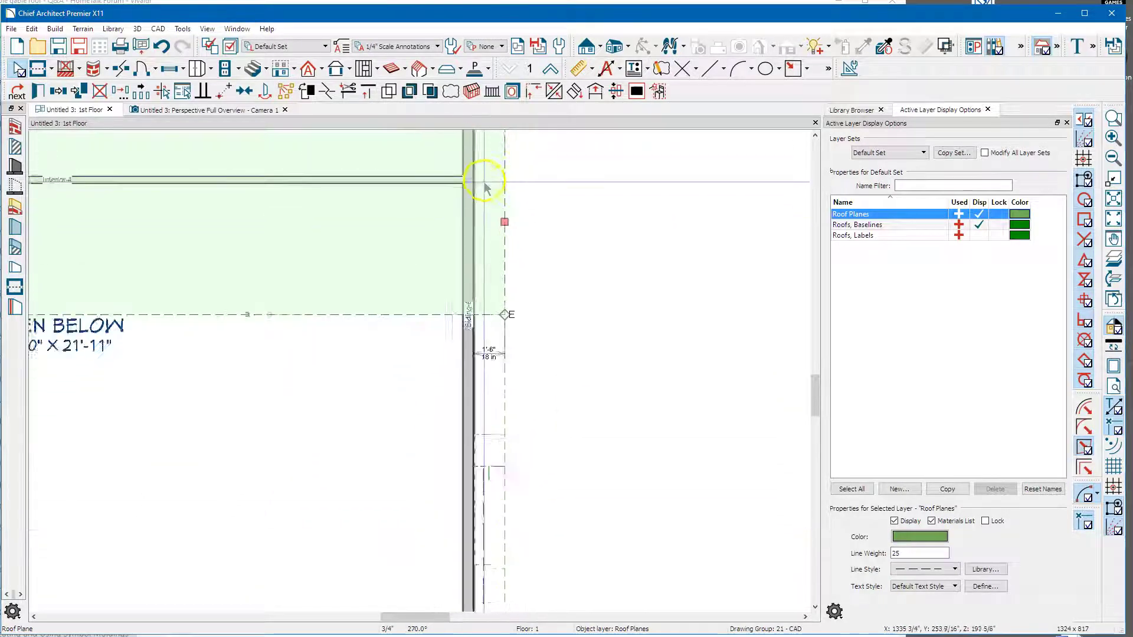
# Select the outer room divider wall at the small gable and examine its distance from the exterior gable wall.
pyautogui.scroll(-1, 485, 178)
pyautogui.scroll(4, 496, 496)
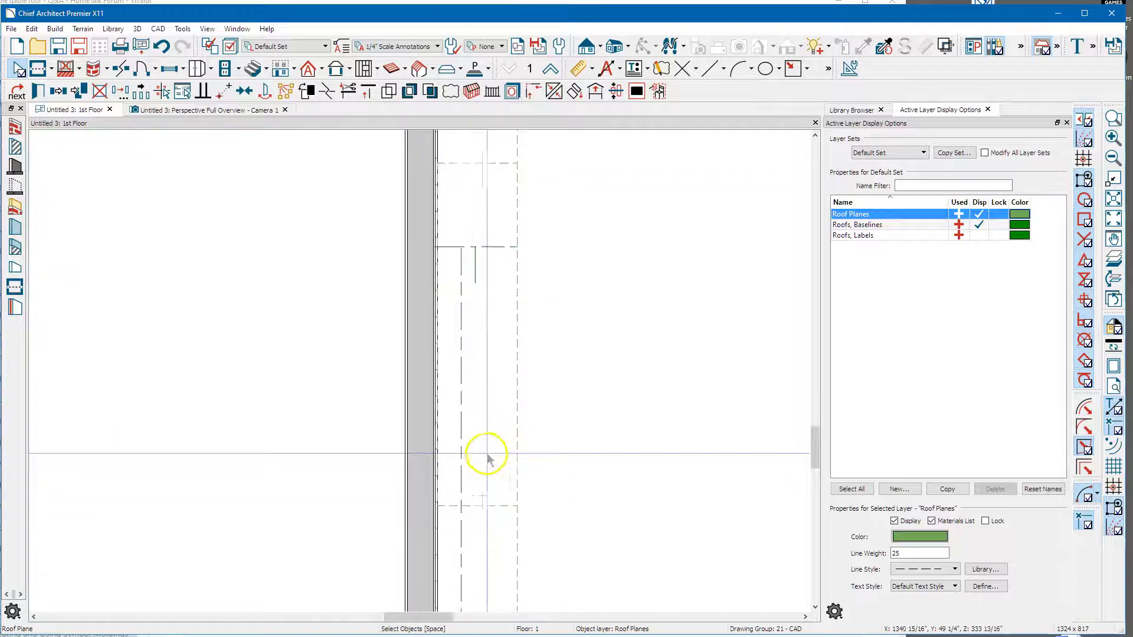
pyautogui.click(460, 422)
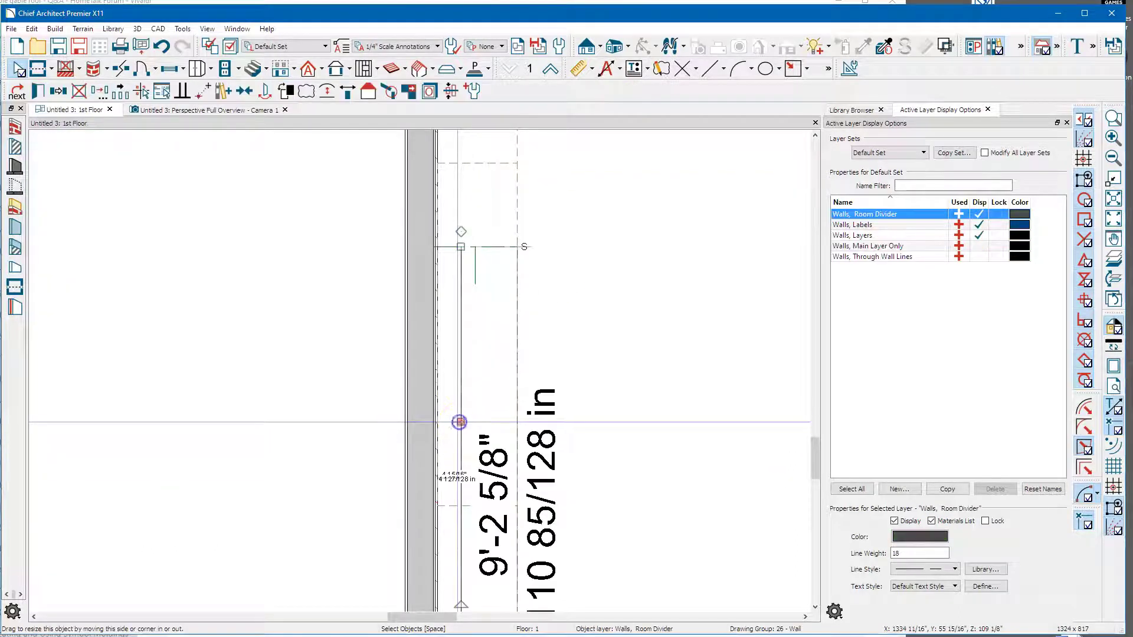
pyautogui.scroll(3, 451, 460)
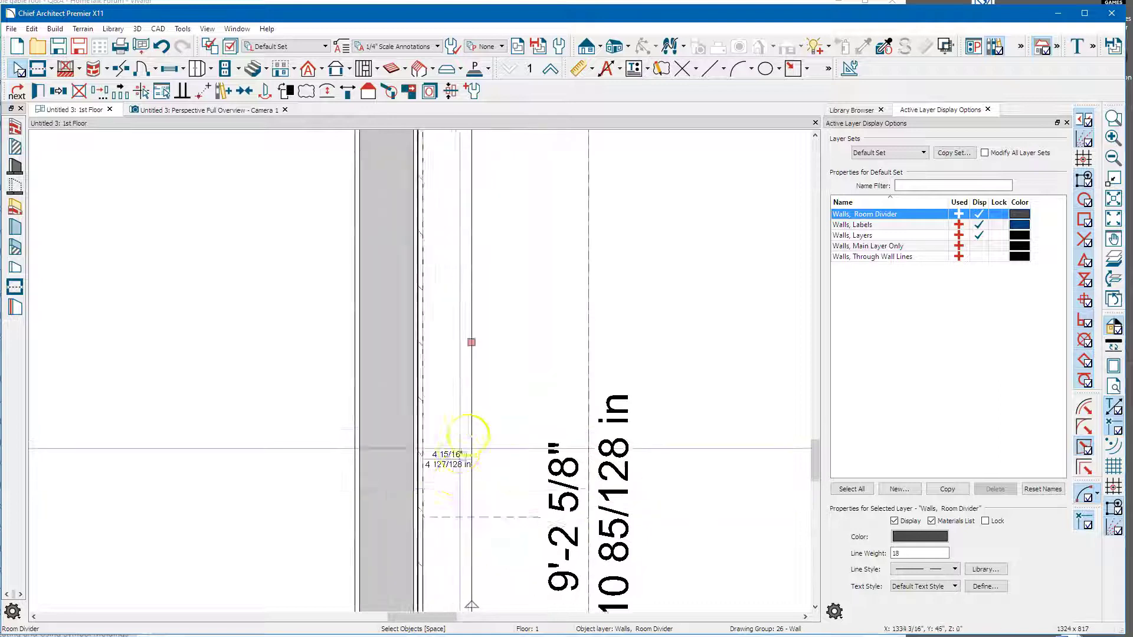
pyautogui.scroll(1, 469, 440)
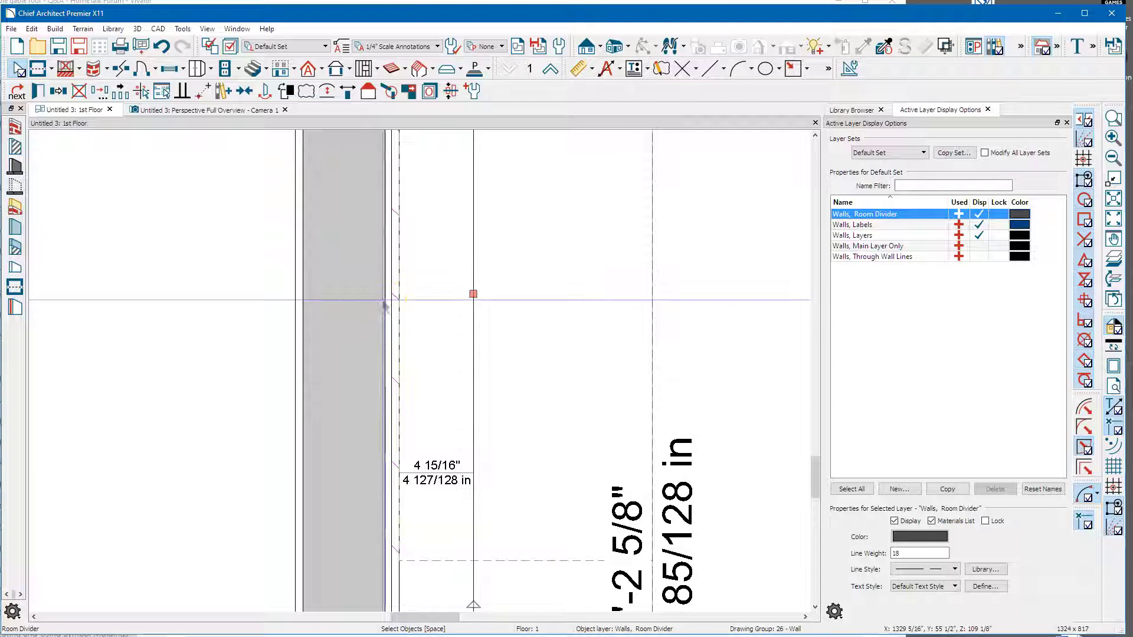
pyautogui.scroll(-4, 384, 307)
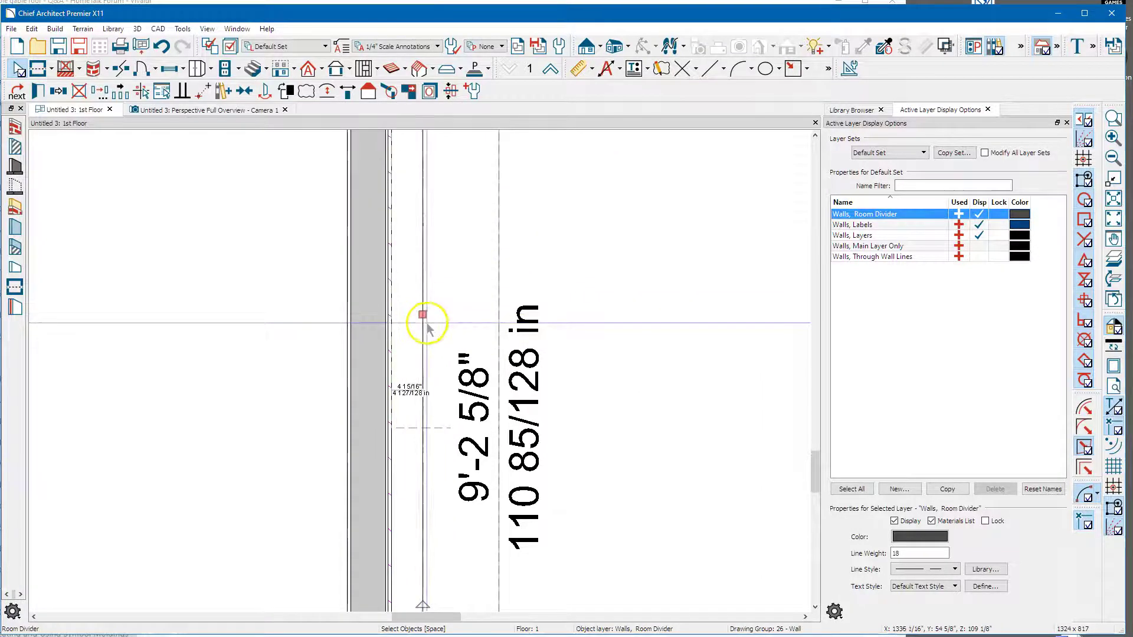
pyautogui.scroll(-3, 472, 472)
pyautogui.scroll(-1, 472, 469)
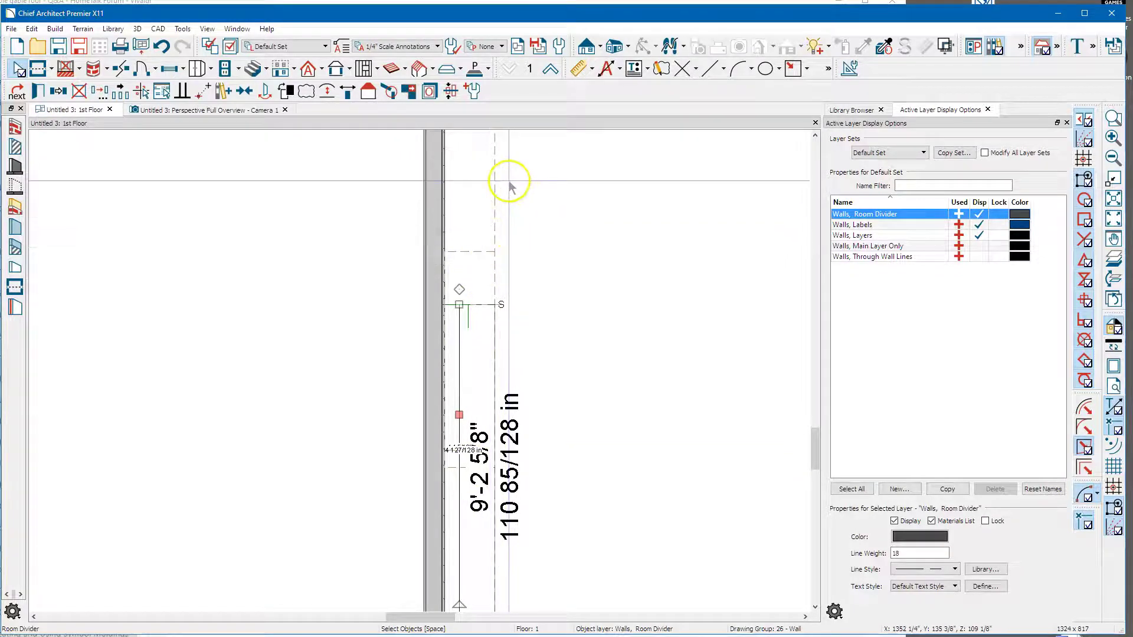
# View the double gable in the 3D camera view and compare it with the house photo in the browser's HomeTalk forum post.
pyautogui.click(235, 114)
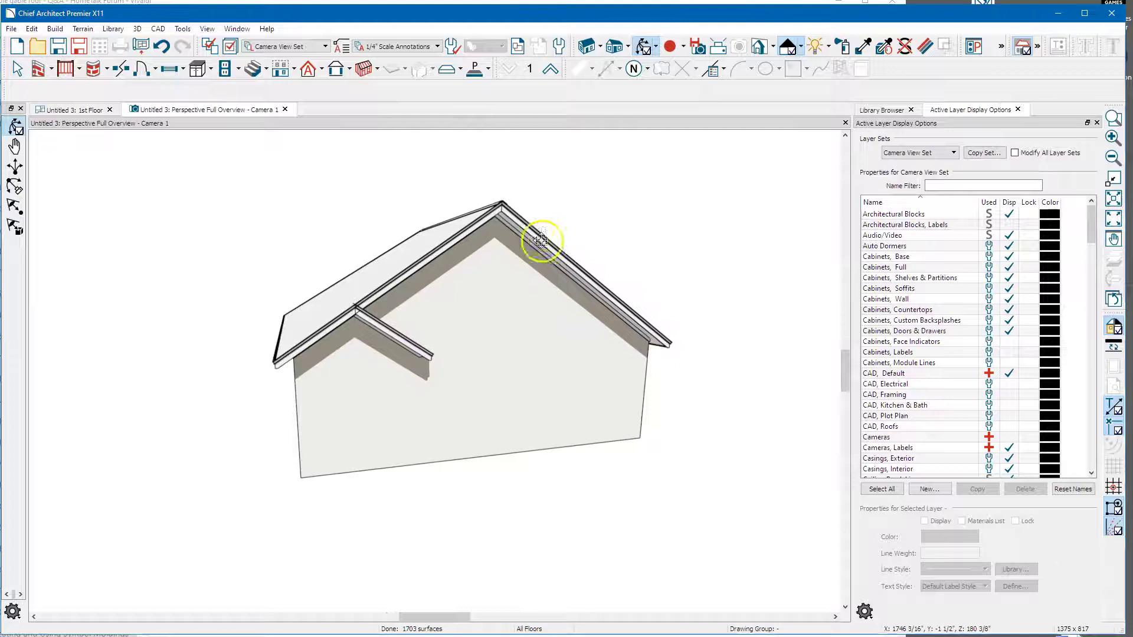
pyautogui.moveTo(499, 311); pyautogui.dragTo(488, 288)
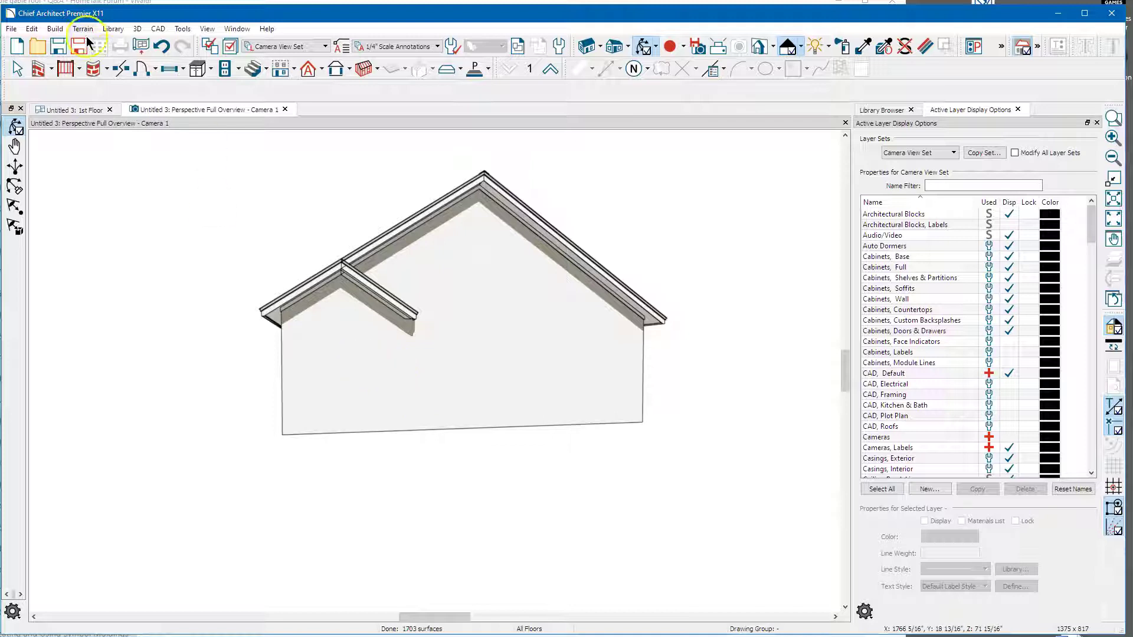
pyautogui.hotkey('alt', 'Tab')
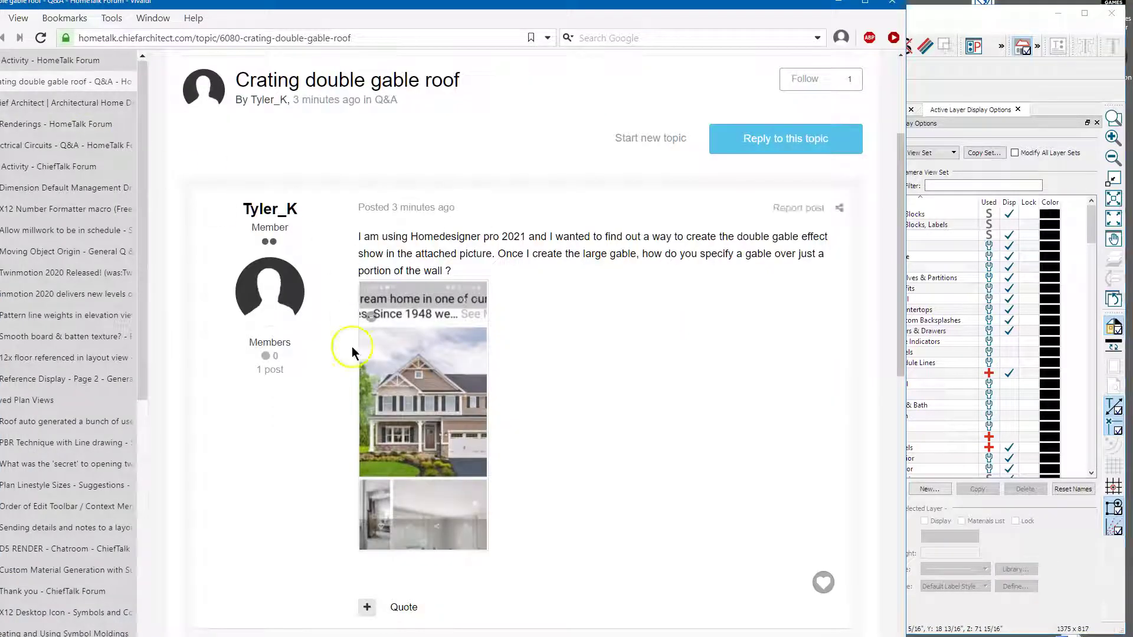
pyautogui.scroll(1, 408, 416)
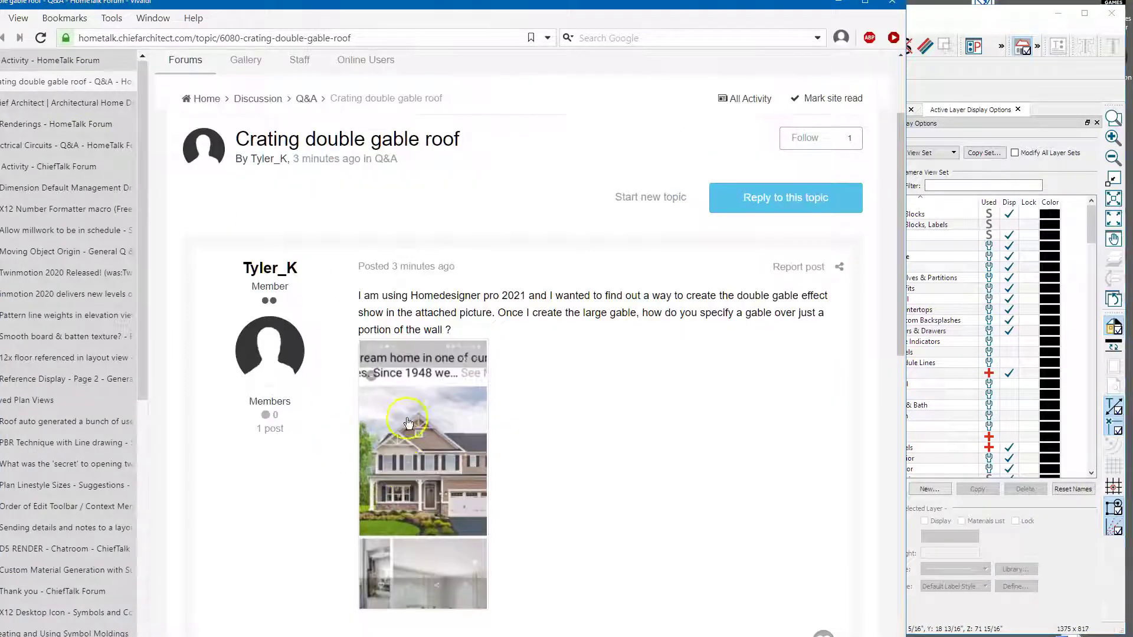
pyautogui.scroll(-1, 414, 478)
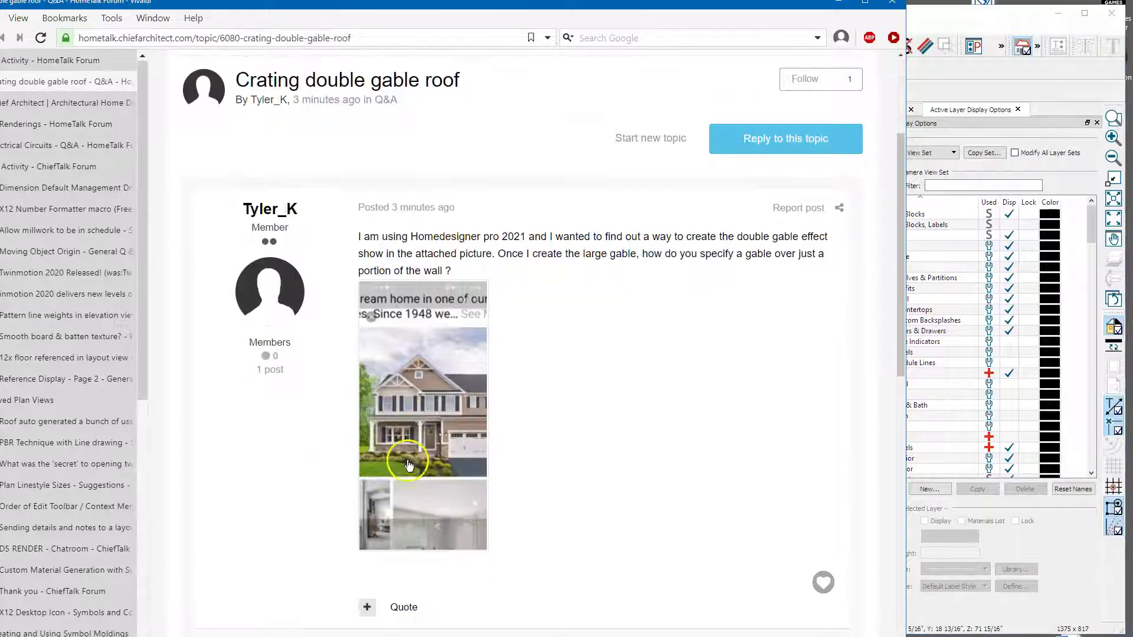
pyautogui.click(420, 411)
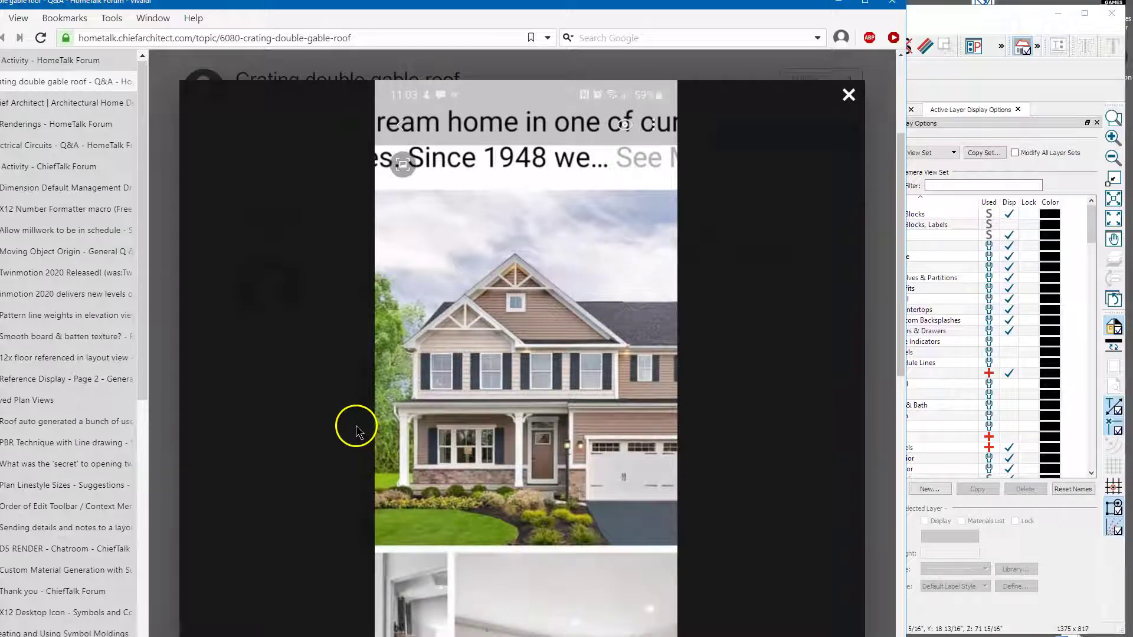
pyautogui.click(847, 96)
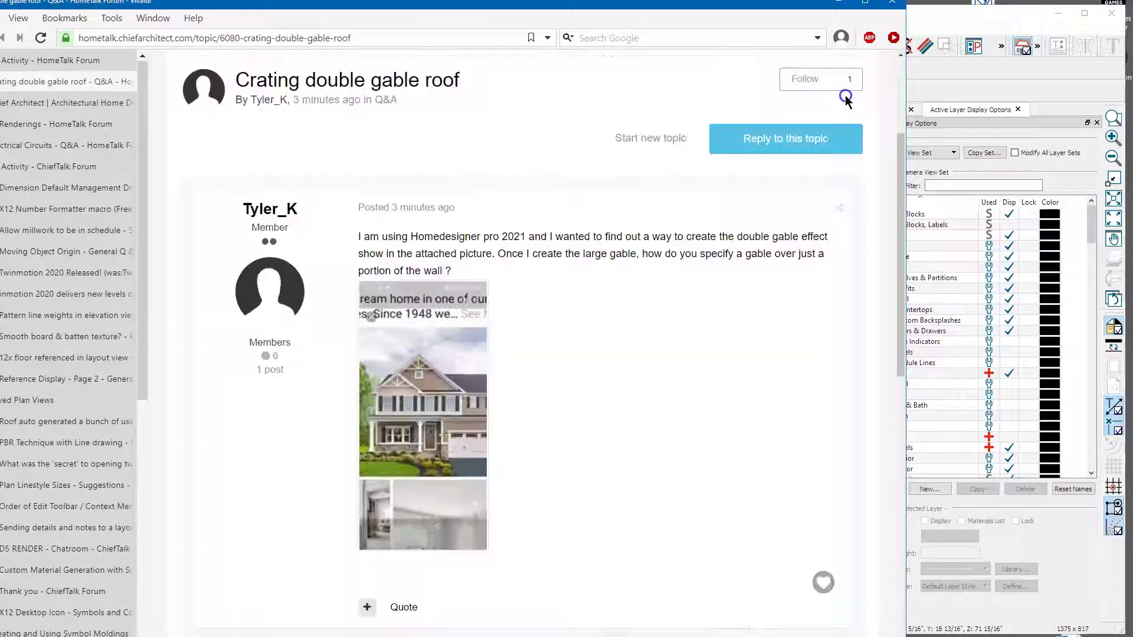
pyautogui.click(950, 22)
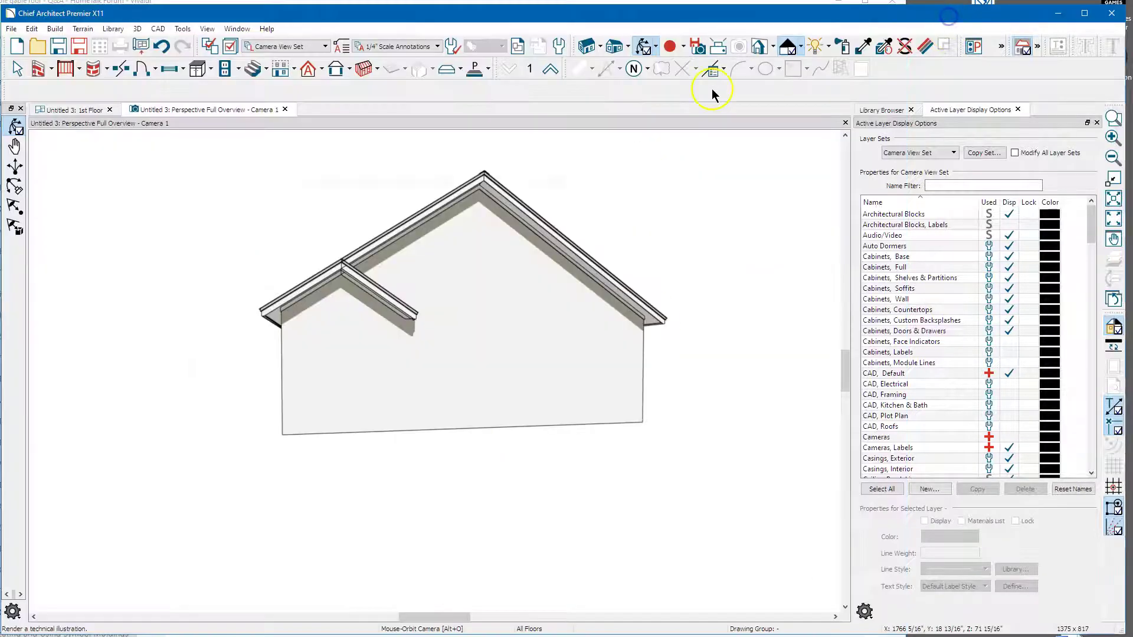
# Review the room divider wall in the 1st Floor plan and the resulting small gable in the perspective camera view.
pyautogui.click(65, 111)
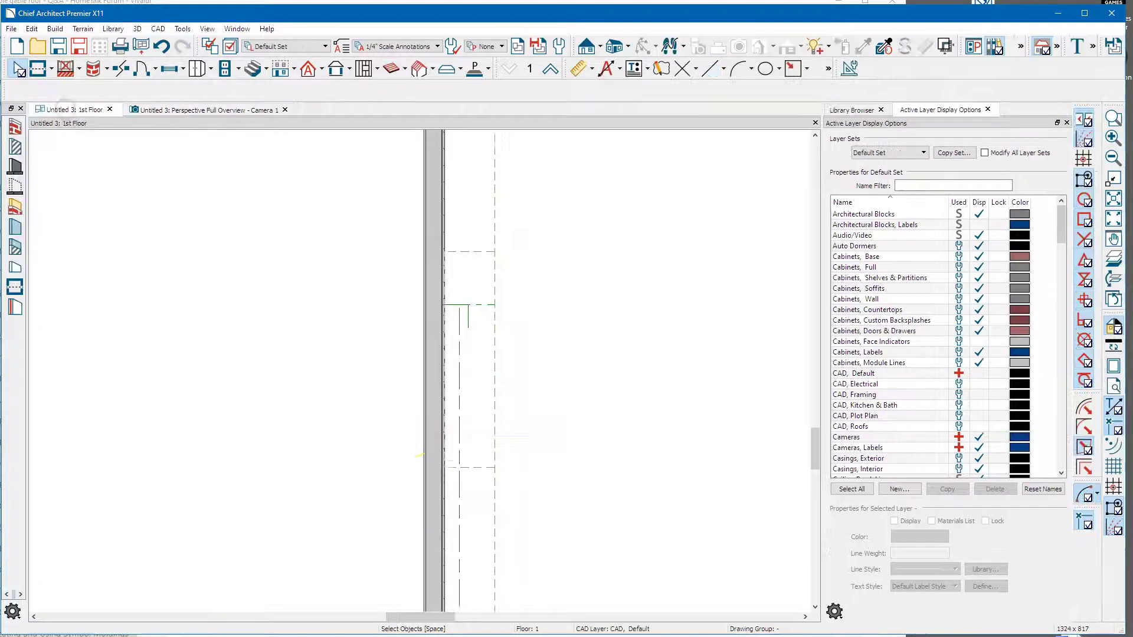
pyautogui.click(457, 349)
pyautogui.scroll(-1, 380, 223)
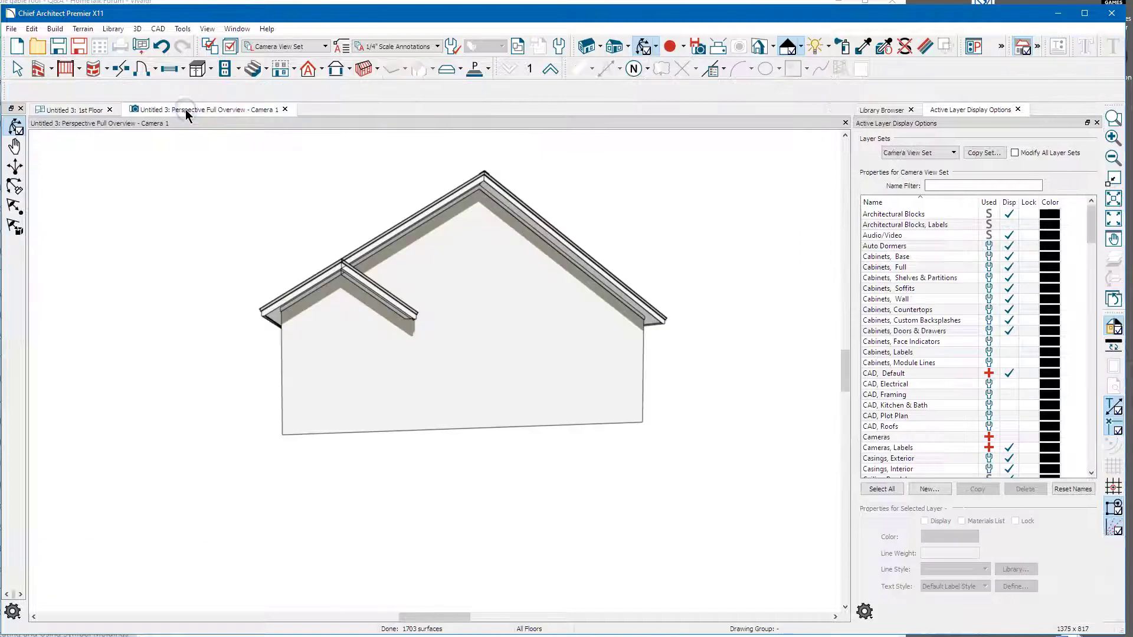
pyautogui.moveTo(464, 293)
pyautogui.mouseDown()
pyautogui.moveTo(356, 316)
pyautogui.moveTo(308, 310)
pyautogui.moveTo(478, 296)
pyautogui.mouseUp()
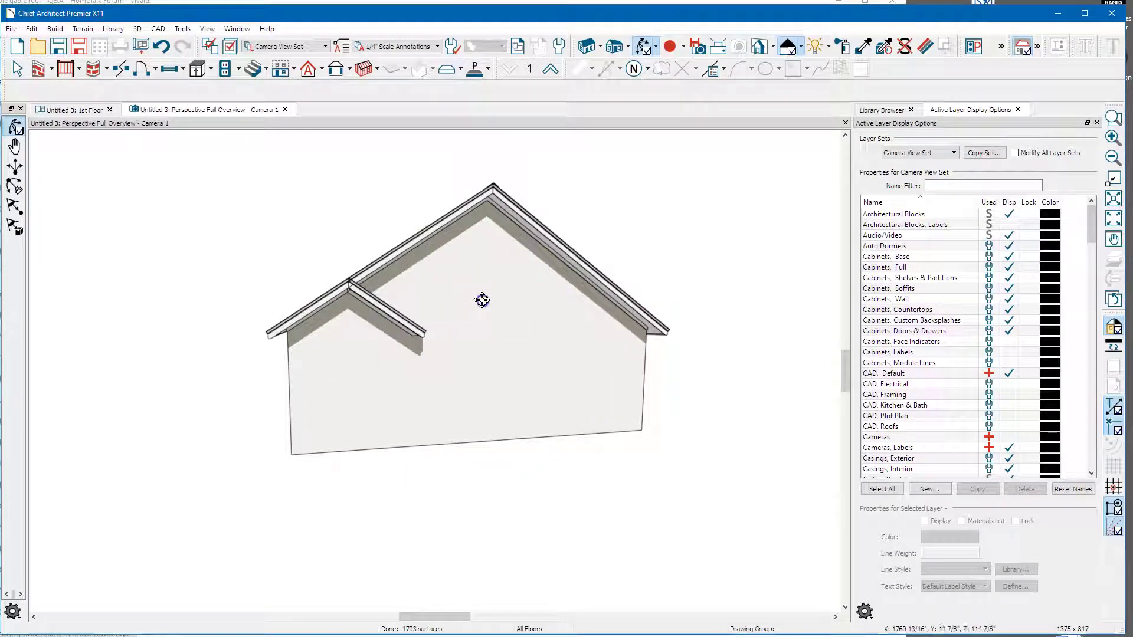
pyautogui.moveTo(484, 302); pyautogui.dragTo(458, 306)
# Examine the upper end of the gable wall in the 1st Floor plan and check the Build Roof settings.
pyautogui.click(80, 110)
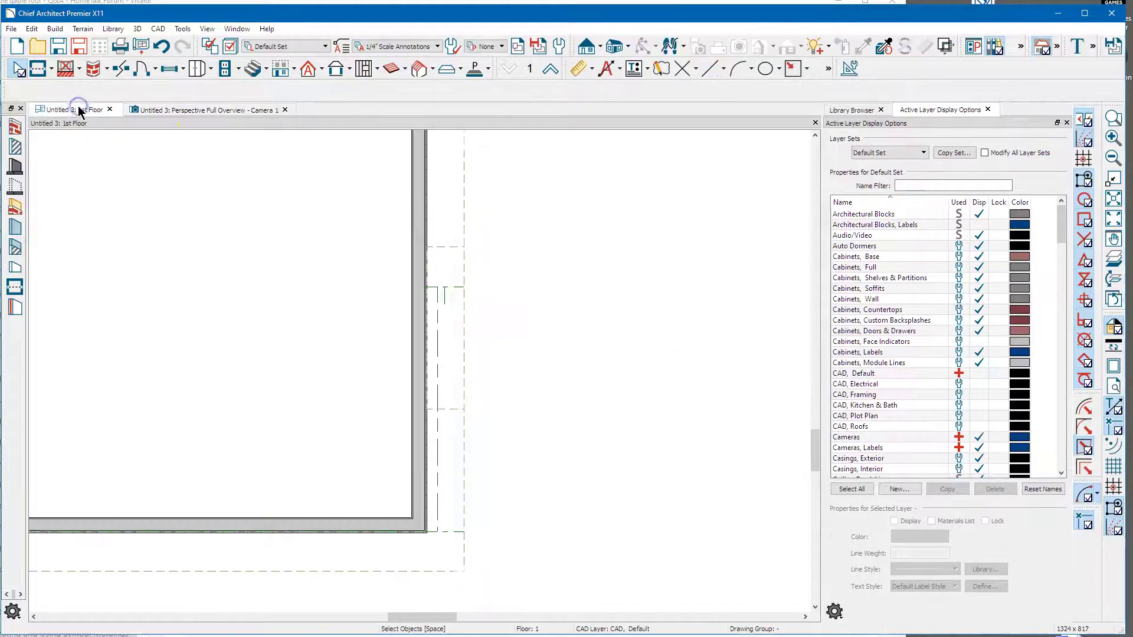
pyautogui.scroll(-4, 372, 493)
pyautogui.moveTo(513, 324); pyautogui.dragTo(522, 456, button='middle')
pyautogui.click(306, 240)
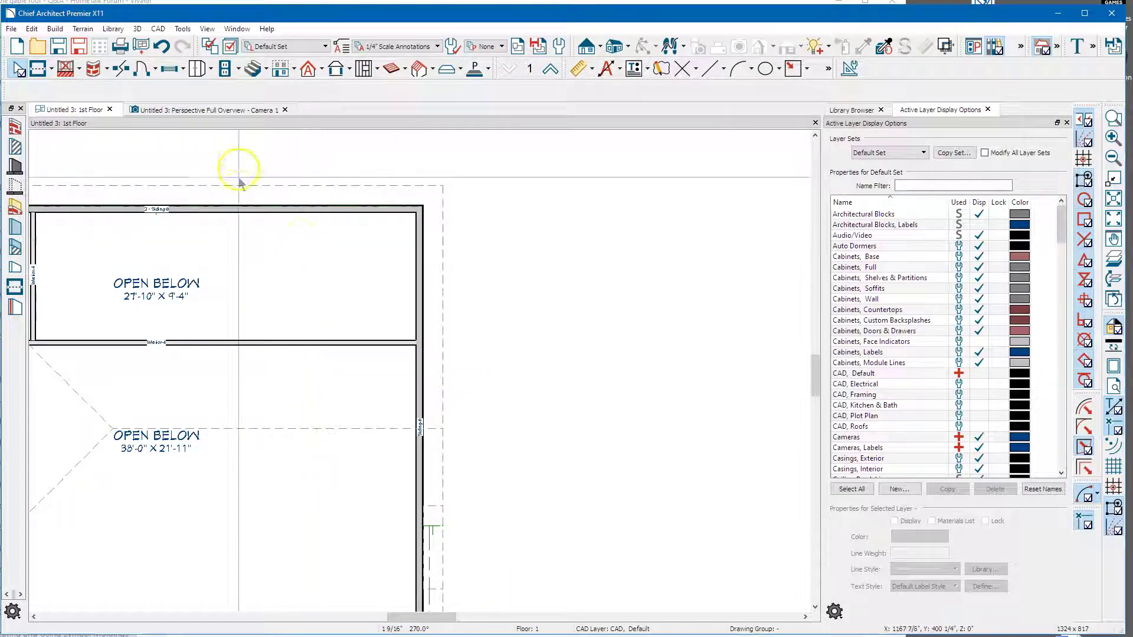
pyautogui.click(308, 69)
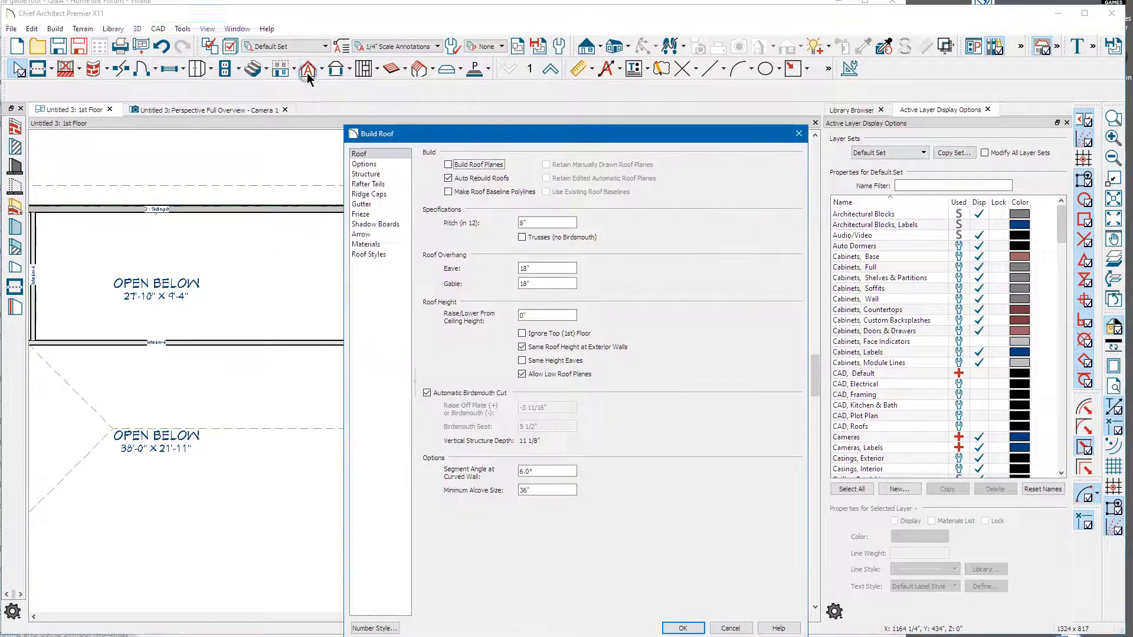
pyautogui.click(798, 133)
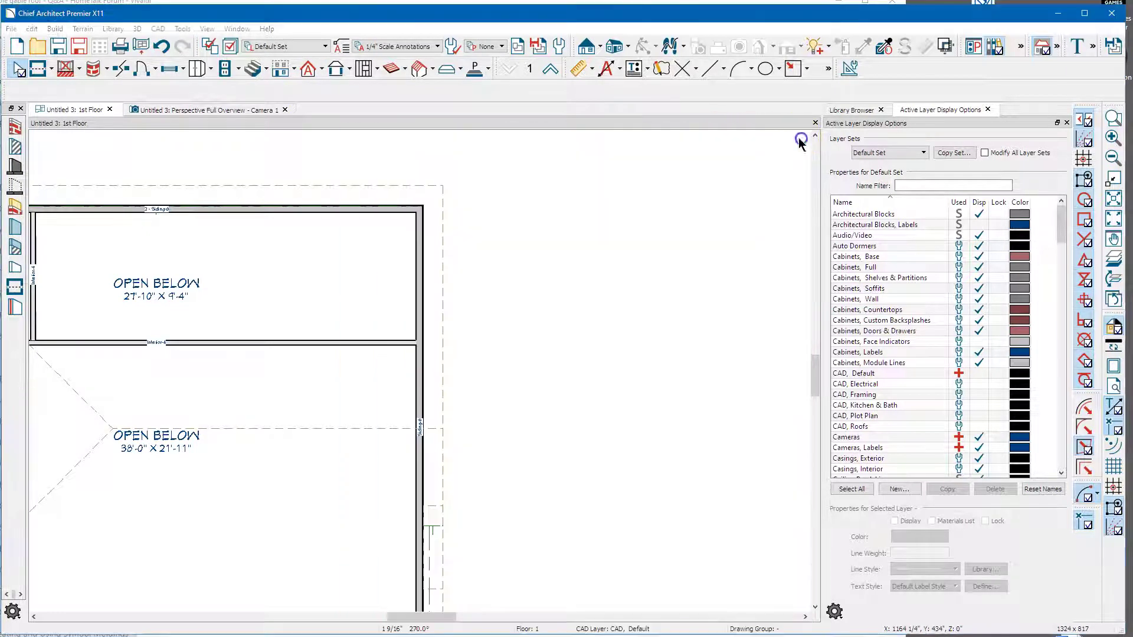
# Manually draw a narrow roof plane over the overhang strip just outside the Siding-6 gable wall.
pyautogui.click(321, 69)
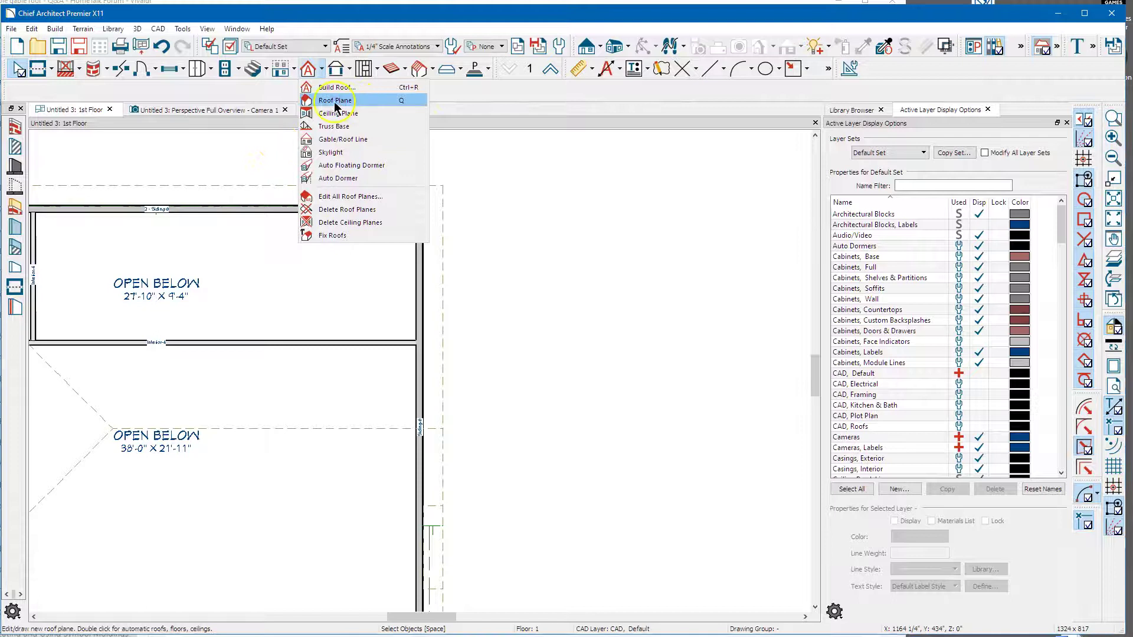
pyautogui.click(407, 104)
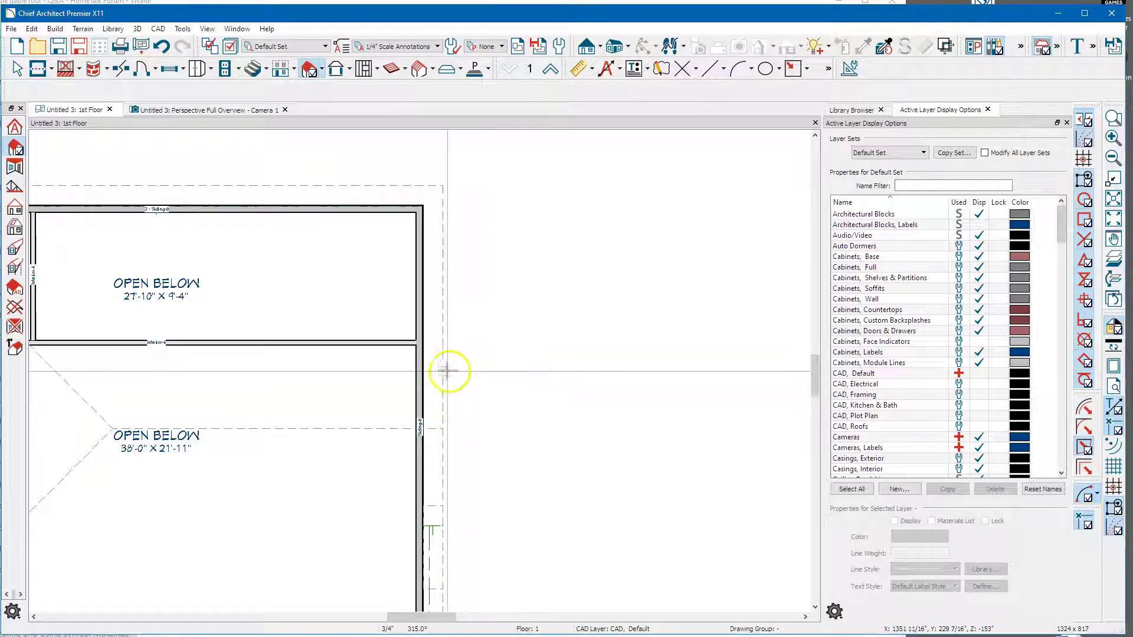
pyautogui.scroll(5, 443, 371)
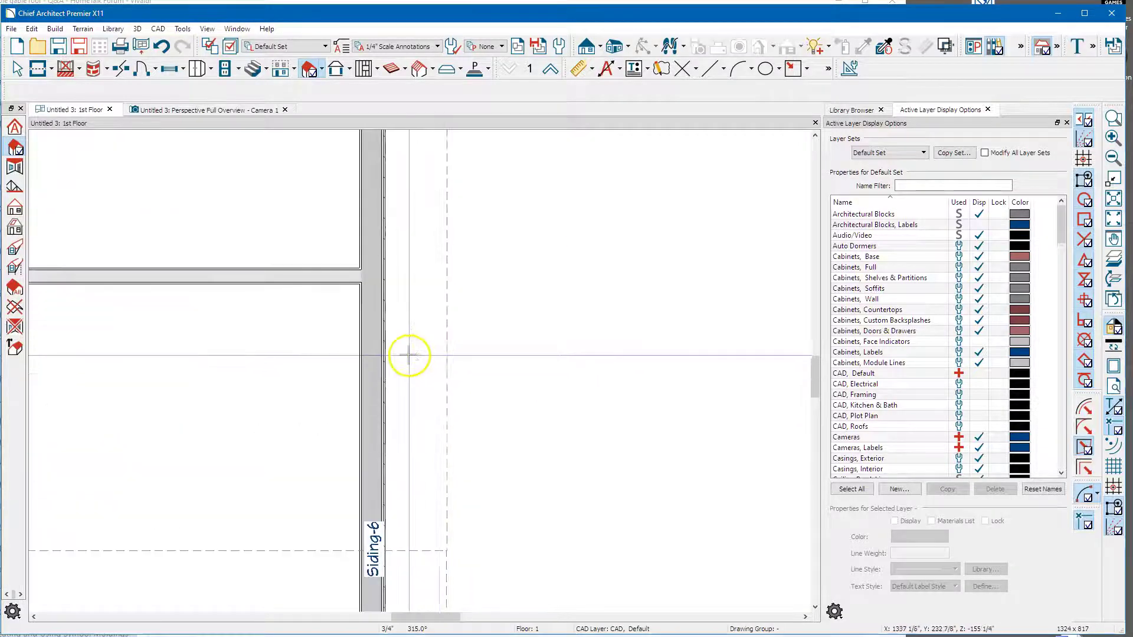
pyautogui.moveTo(384, 359); pyautogui.dragTo(444, 359)
pyautogui.click(632, 348)
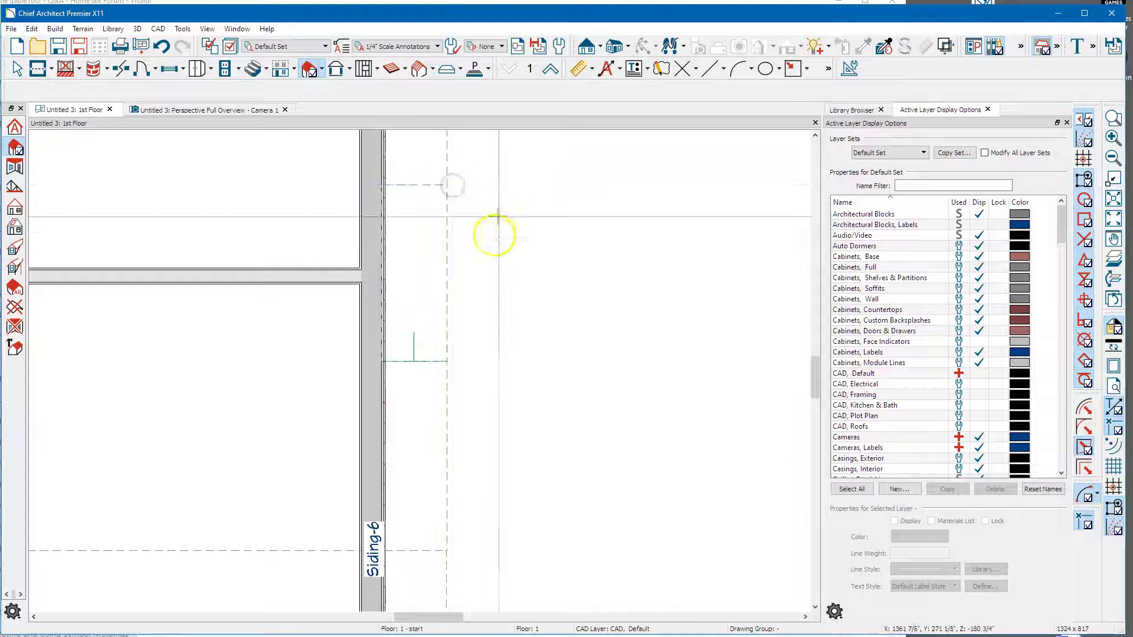
pyautogui.press('space')
pyautogui.scroll(-2, 443, 480)
pyautogui.scroll(-1, 434, 422)
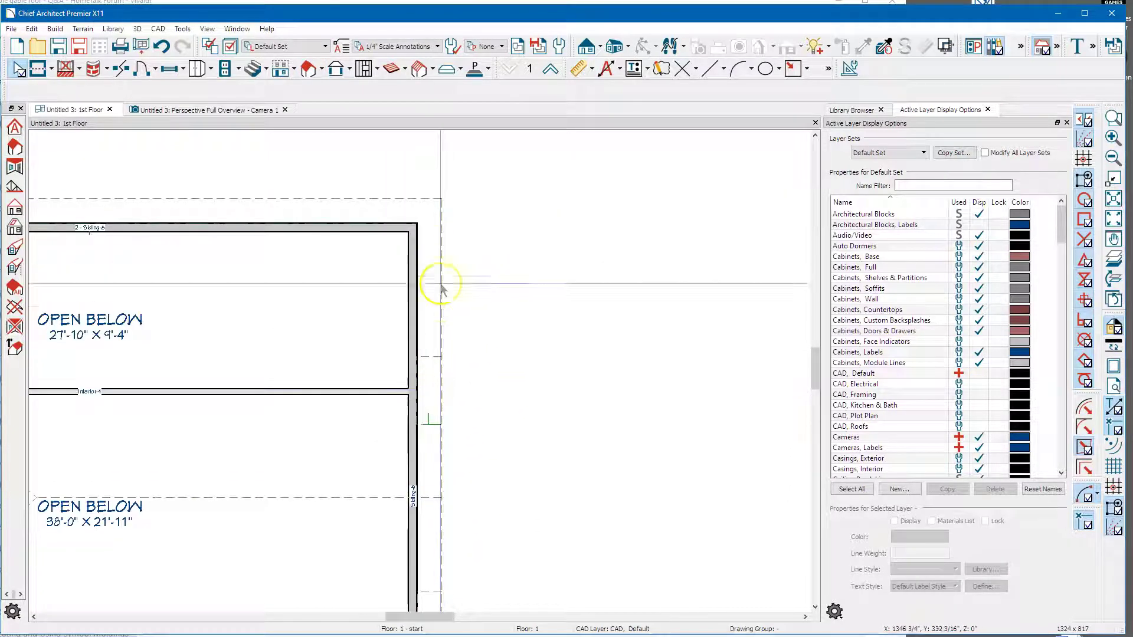
# Check the manually drawn roof plane in the perspective camera view and delete it.
pyautogui.click(208, 108)
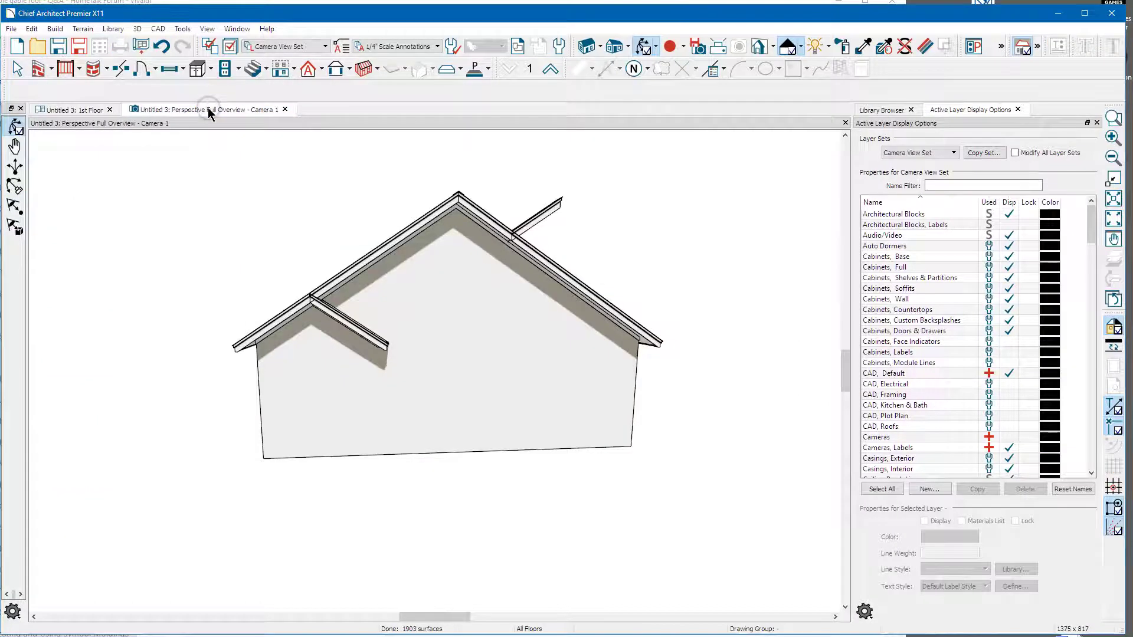
pyautogui.click(536, 218)
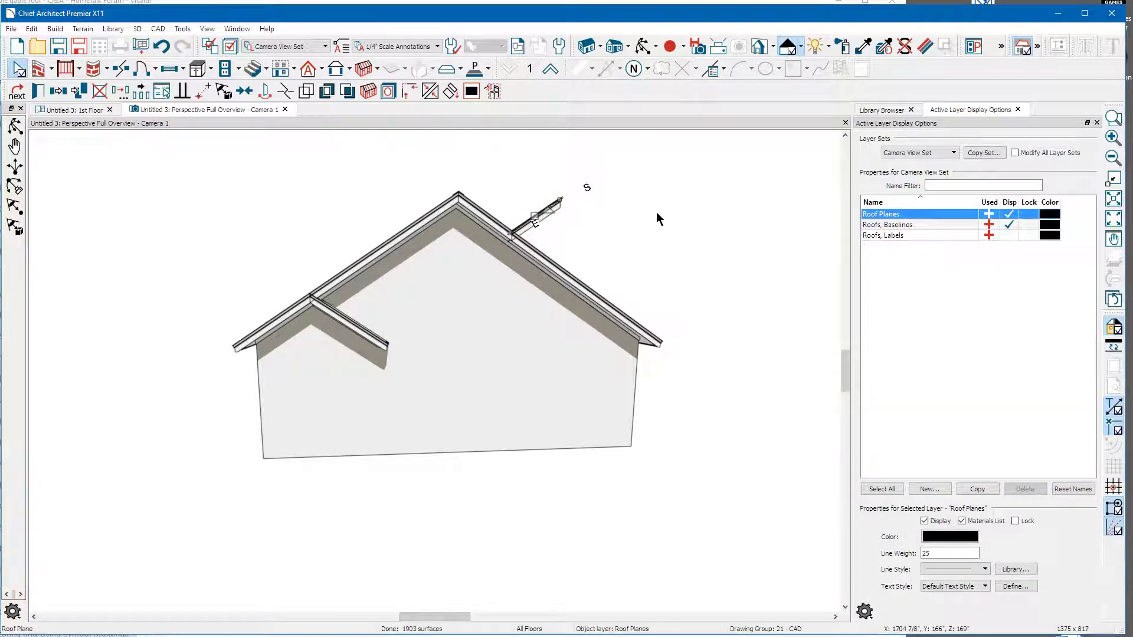
pyautogui.press('Escape')
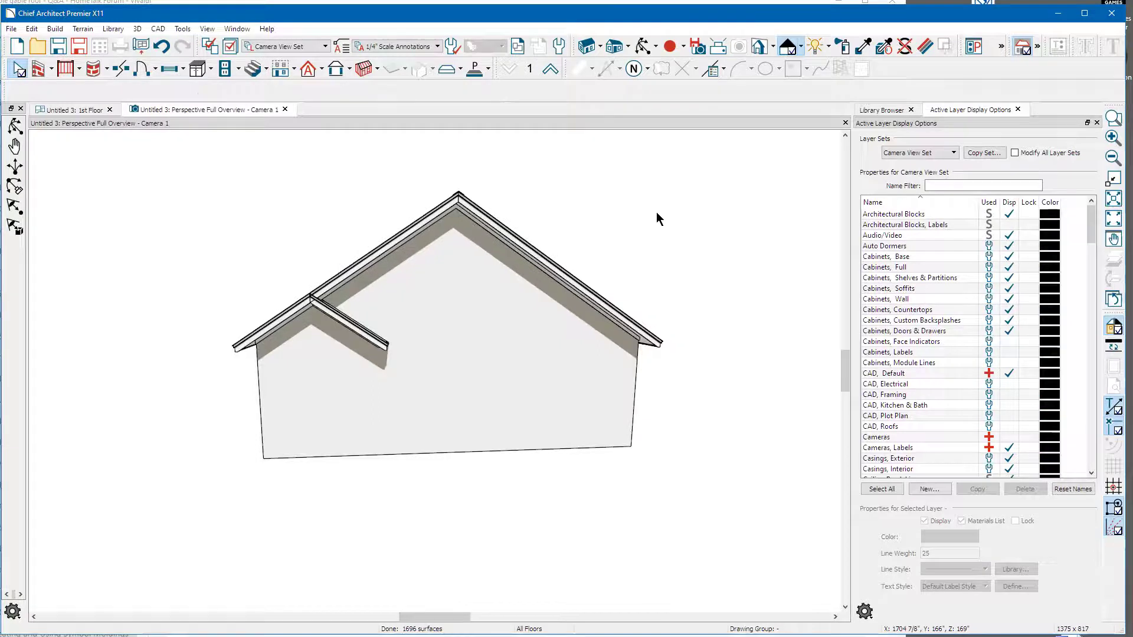
# Draw a straight exterior wall about 2'-8 1/2" long outward from the gable wall, just below the interior partition.
pyautogui.click(75, 112)
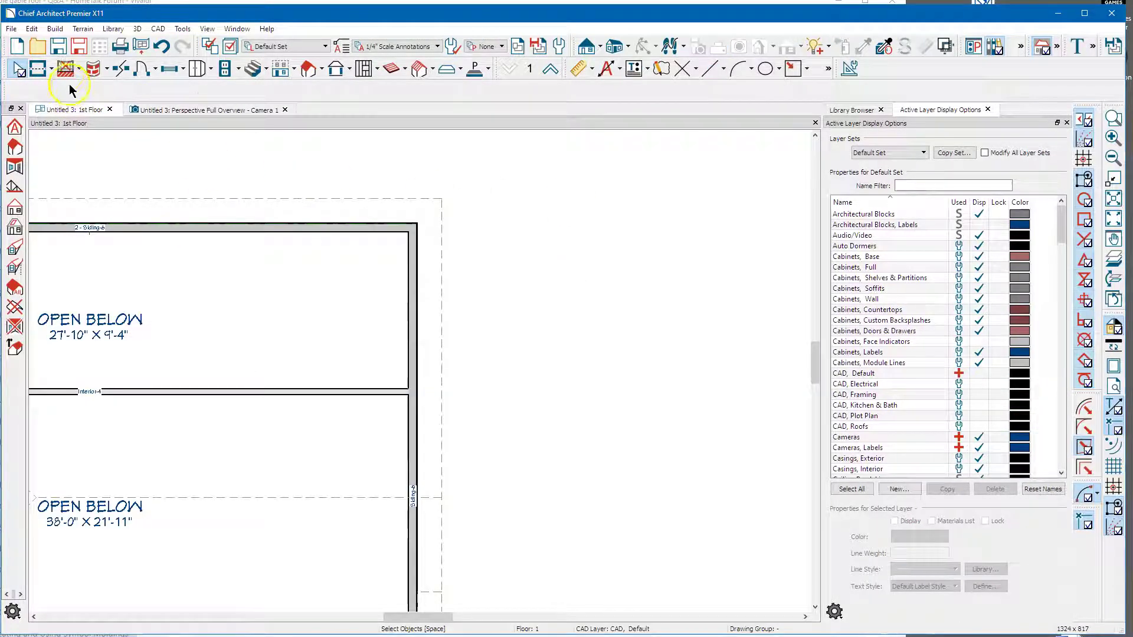
pyautogui.click(39, 69)
pyautogui.click(16, 130)
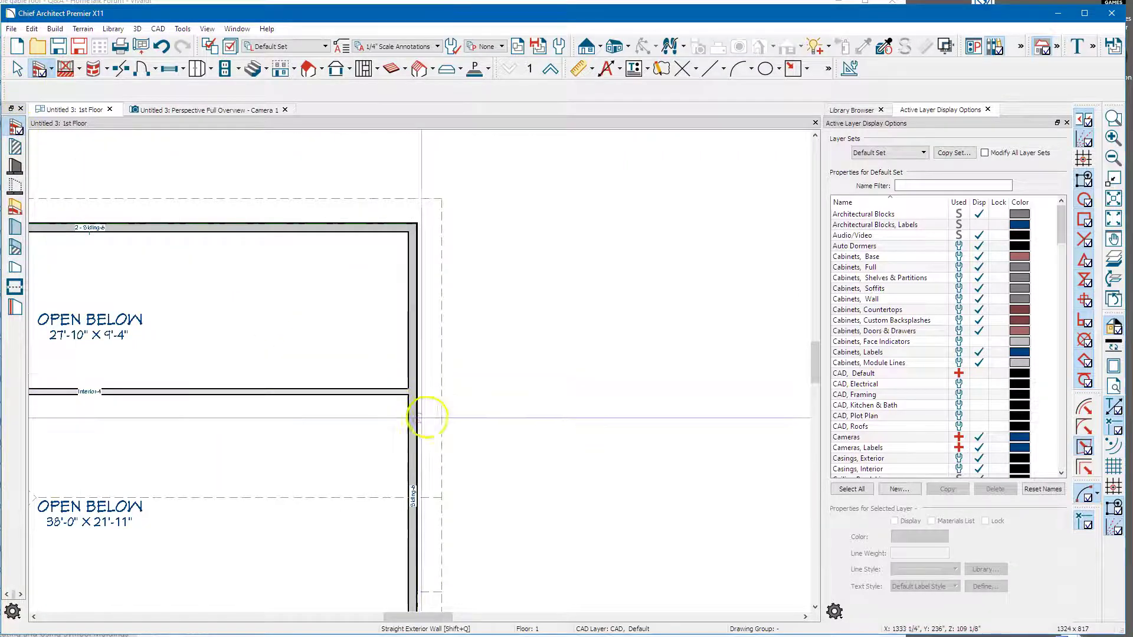
pyautogui.moveTo(420, 420); pyautogui.dragTo(510, 408)
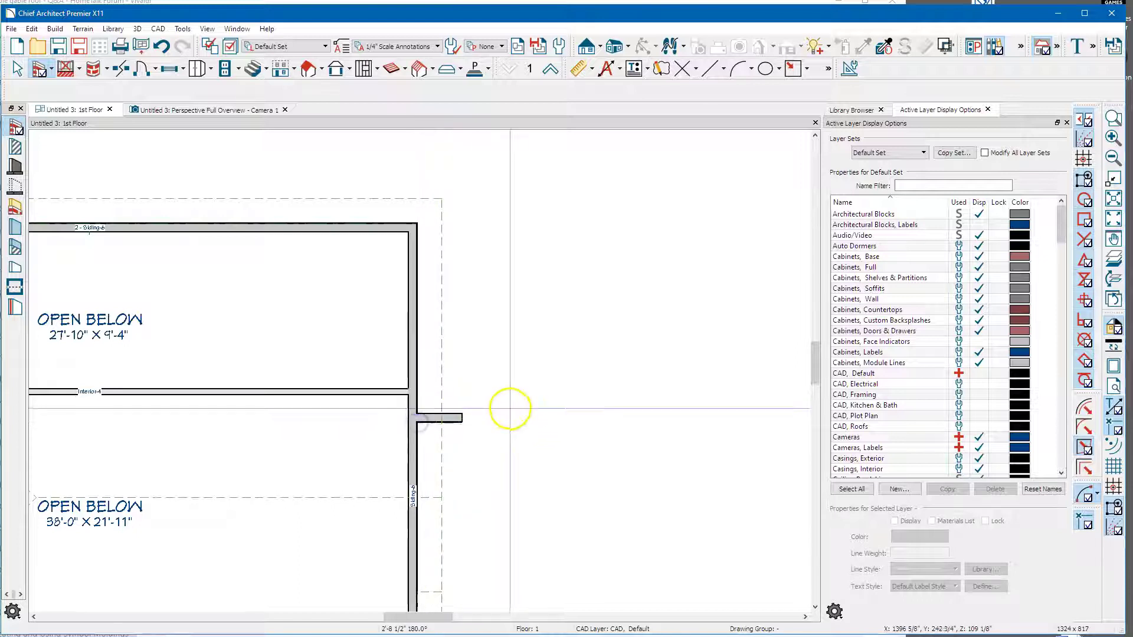
pyautogui.scroll(4, 496, 358)
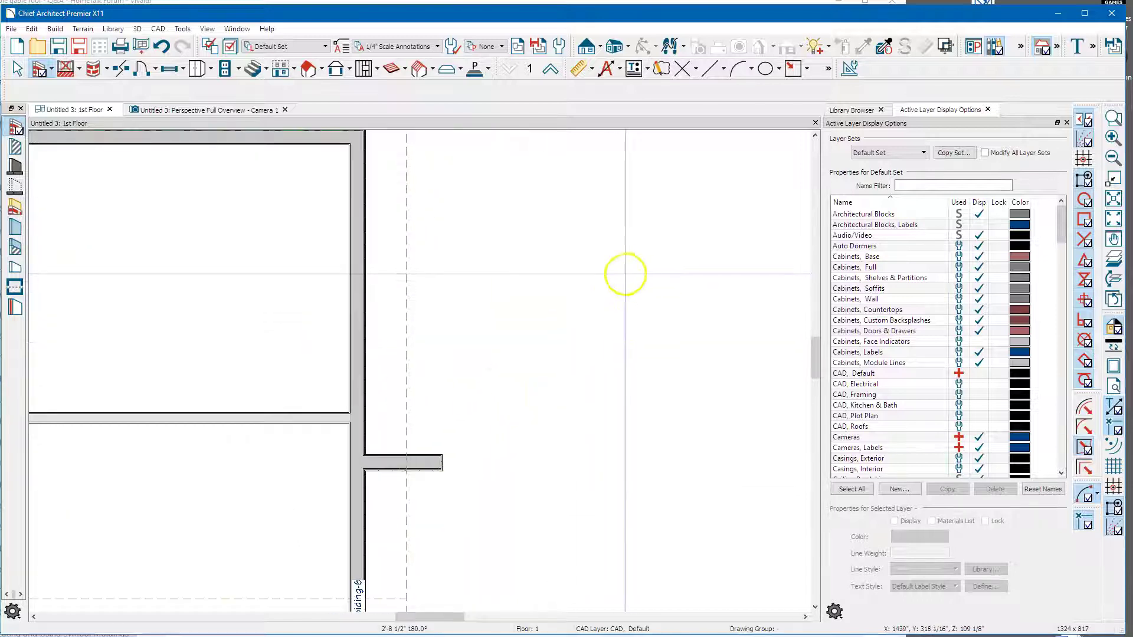
pyautogui.scroll(-2, 625, 274)
pyautogui.press('space')
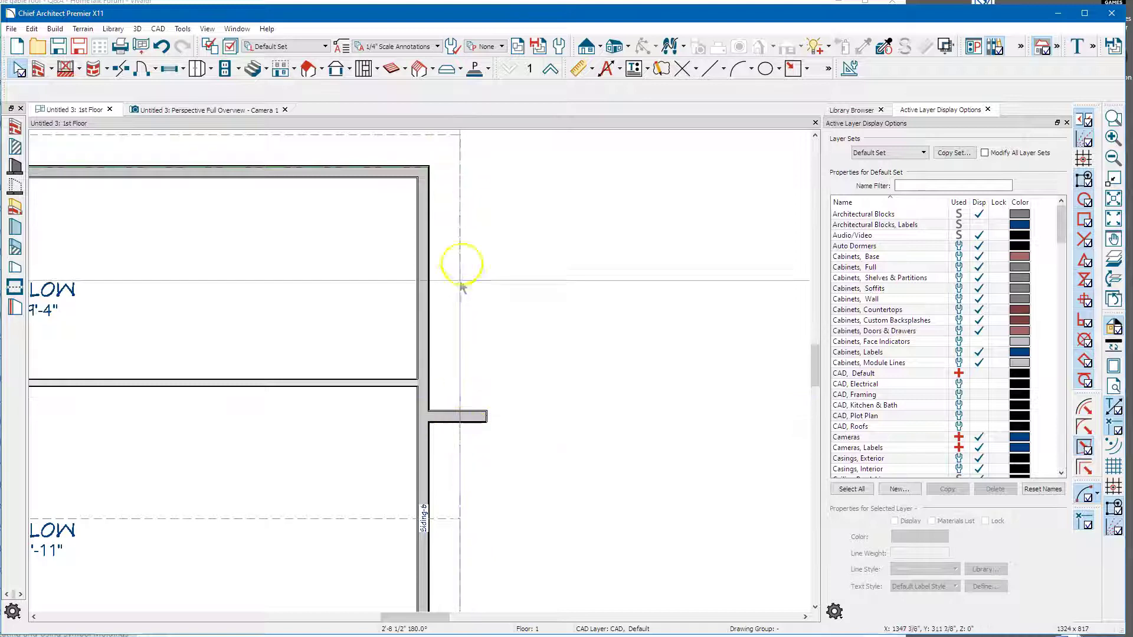
pyautogui.scroll(3, 481, 429)
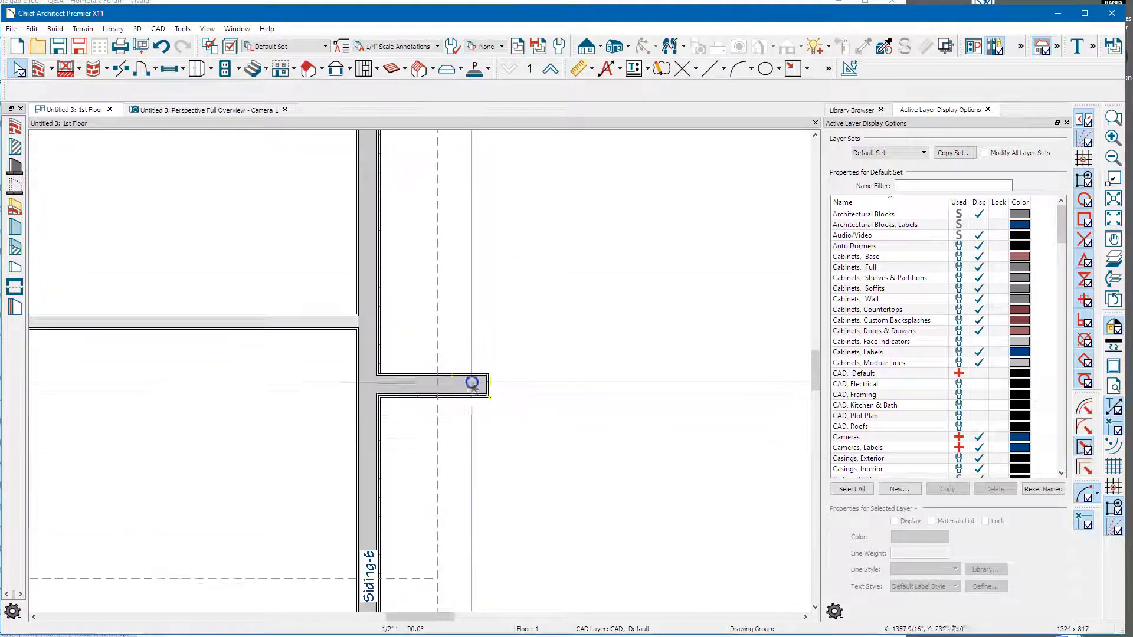
# Lengthen the exterior stub wall further outward and manually draw a roof plane about 3'-2 7/16" wide with its baseline along that wall.
pyautogui.click(472, 384)
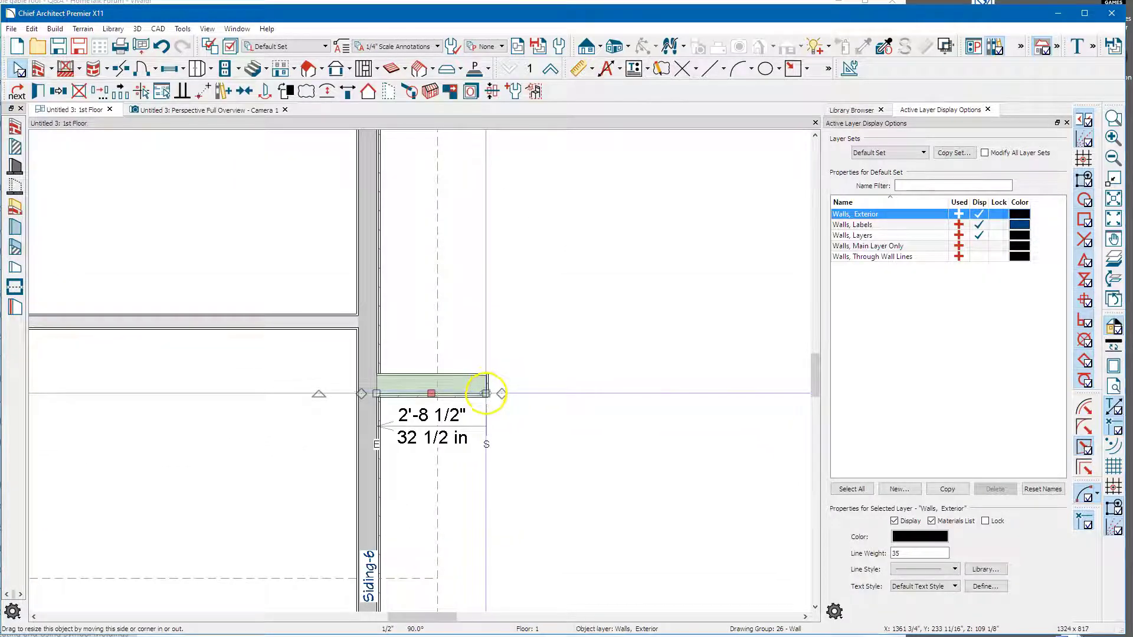
pyautogui.moveTo(485, 394); pyautogui.dragTo(634, 385)
pyautogui.click(562, 480)
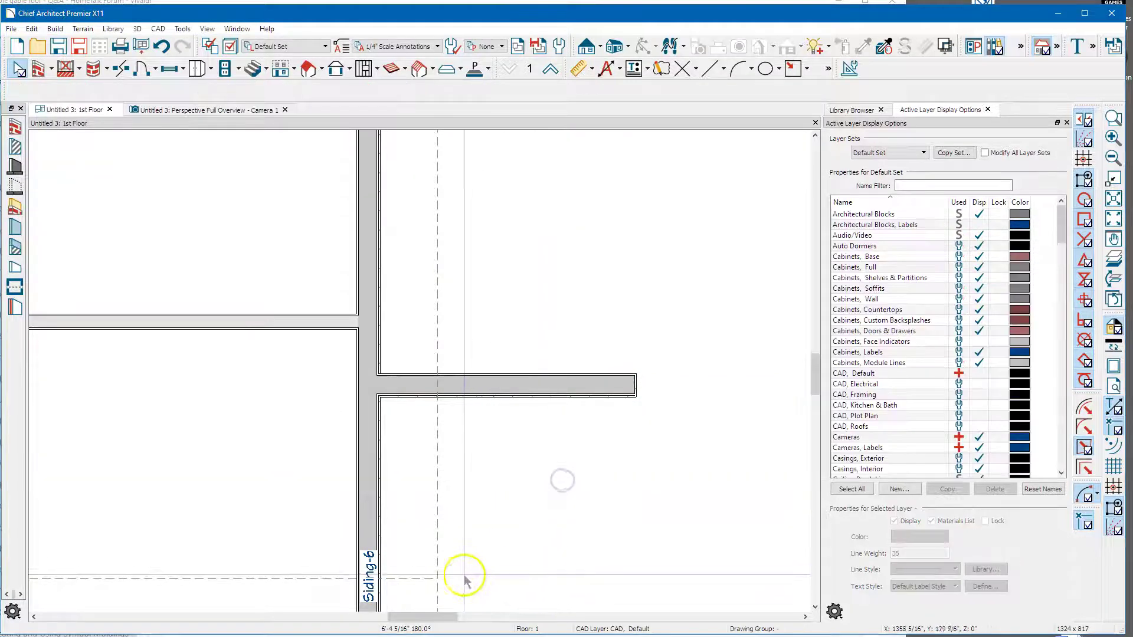
pyautogui.press('r')
pyautogui.moveTo(581, 391); pyautogui.dragTo(463, 210)
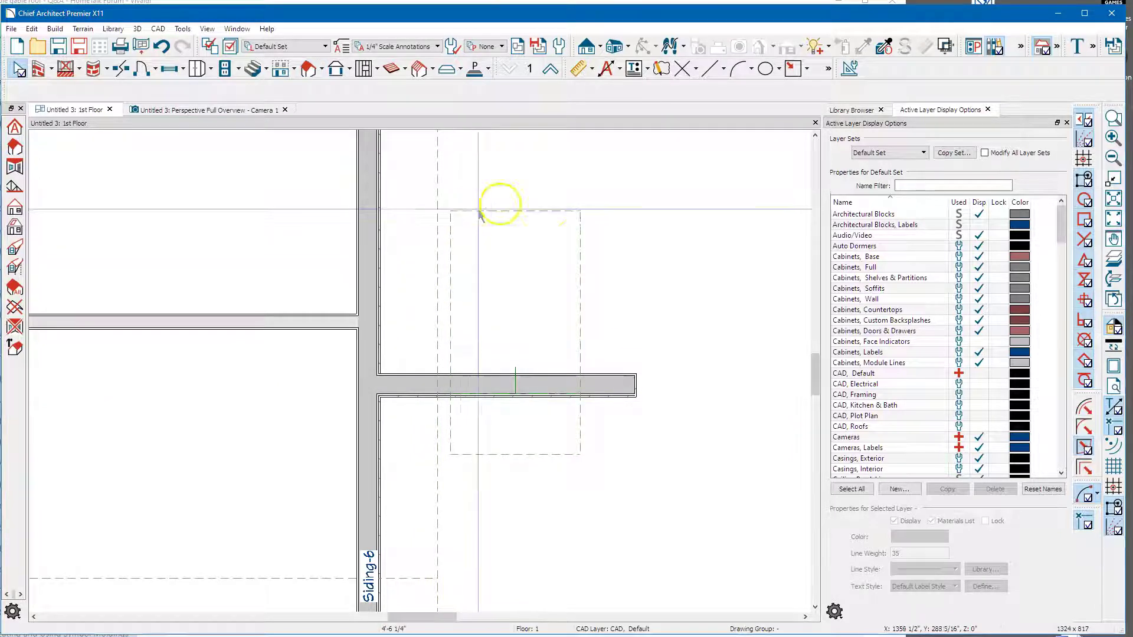
# Check the new roof plane in the perspective camera view and delete the exterior stub wall in the 1st Floor plan.
pyautogui.click(239, 111)
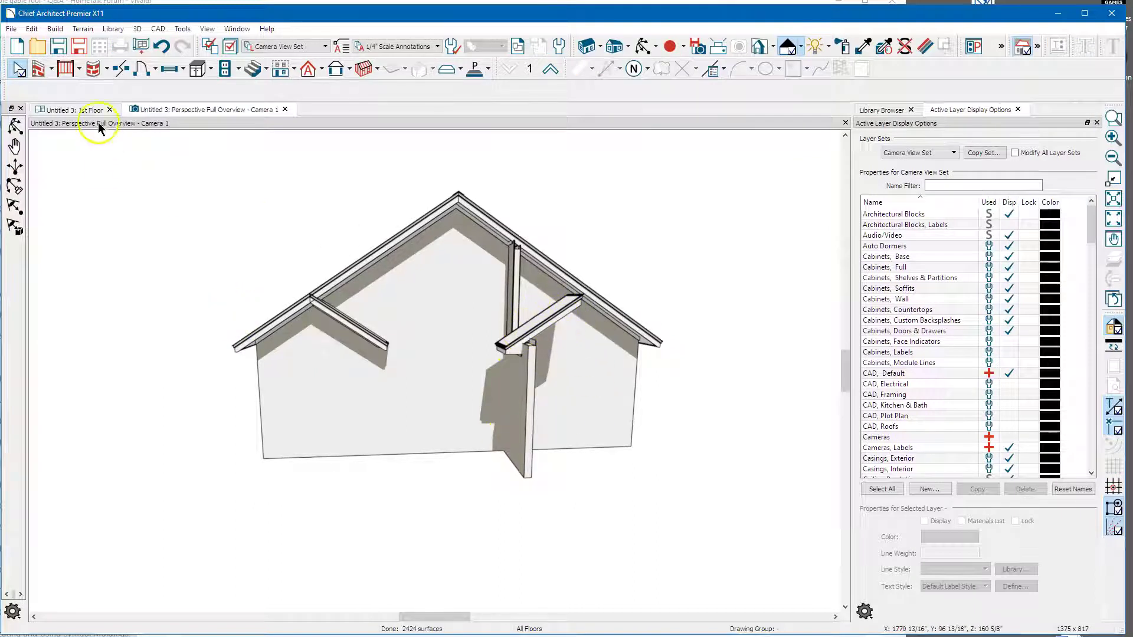
pyautogui.click(85, 110)
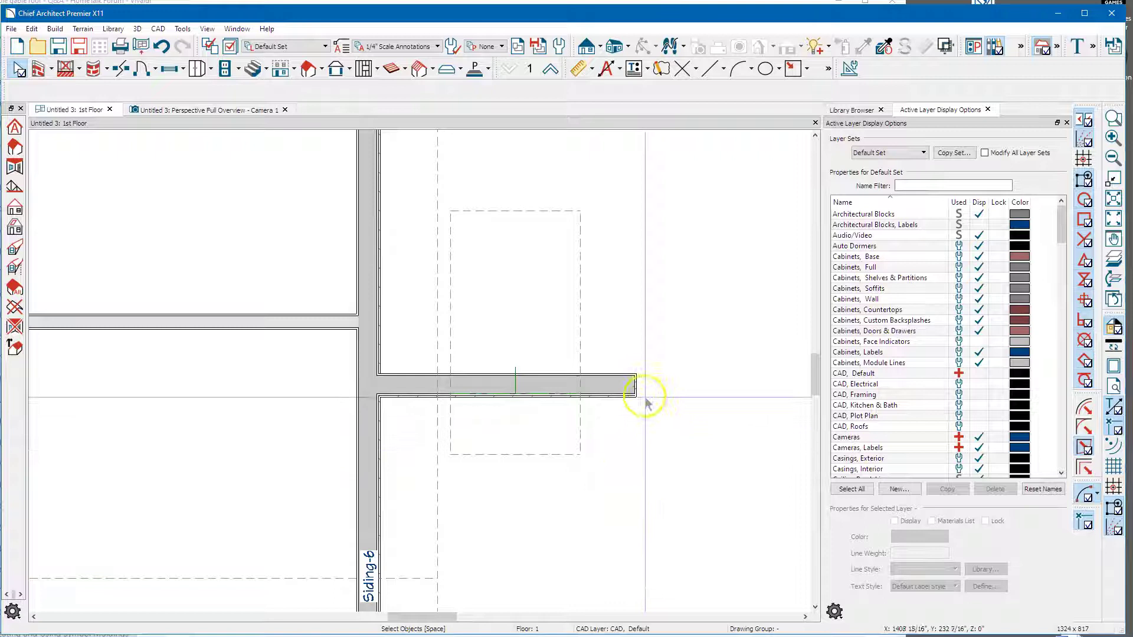
pyautogui.click(620, 385)
pyautogui.press('Delete')
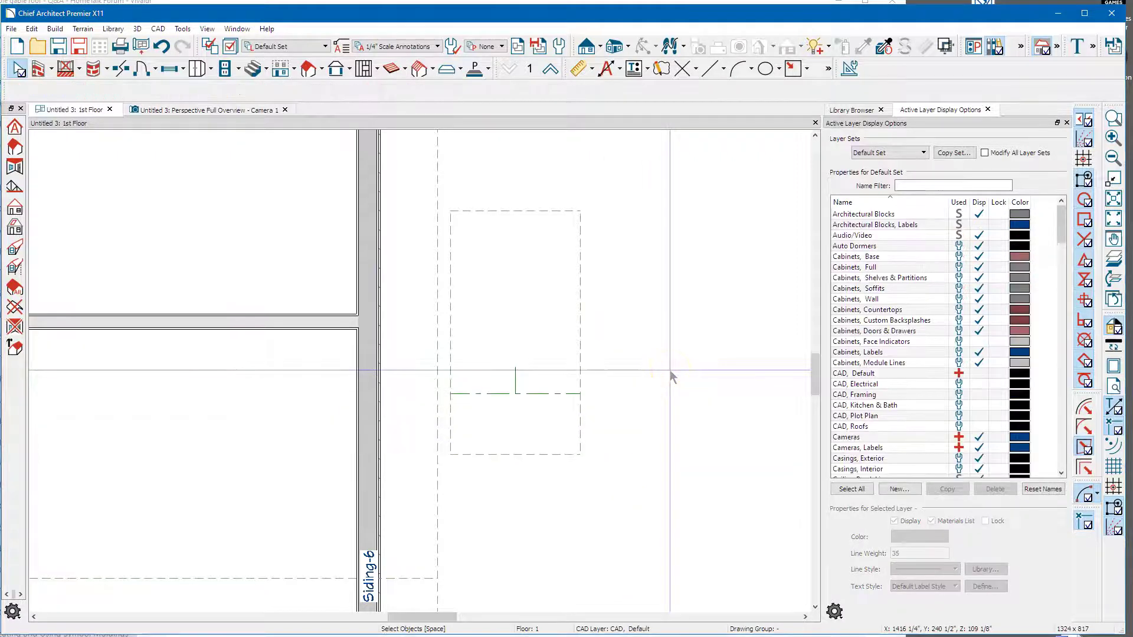
# Resize the manual roof plane to the overhang strip outside the gable wall, about 17 in wide, and extend its upper edge.
pyautogui.click(578, 299)
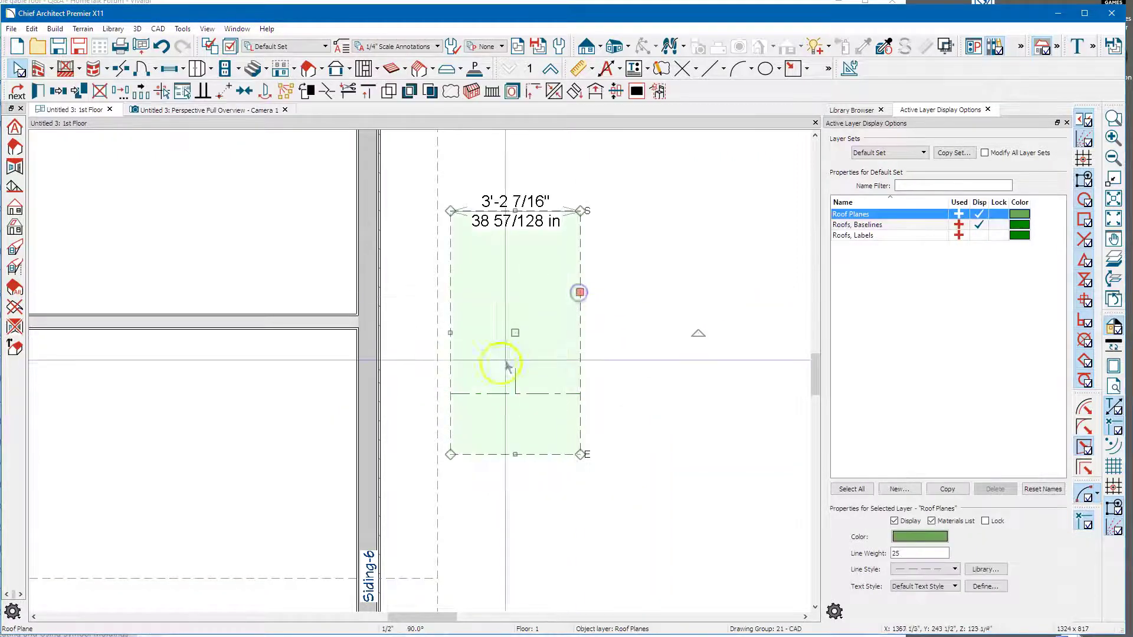
pyautogui.moveTo(443, 336); pyautogui.dragTo(382, 338)
pyautogui.moveTo(580, 334); pyautogui.dragTo(431, 277)
pyautogui.scroll(-5, 416, 449)
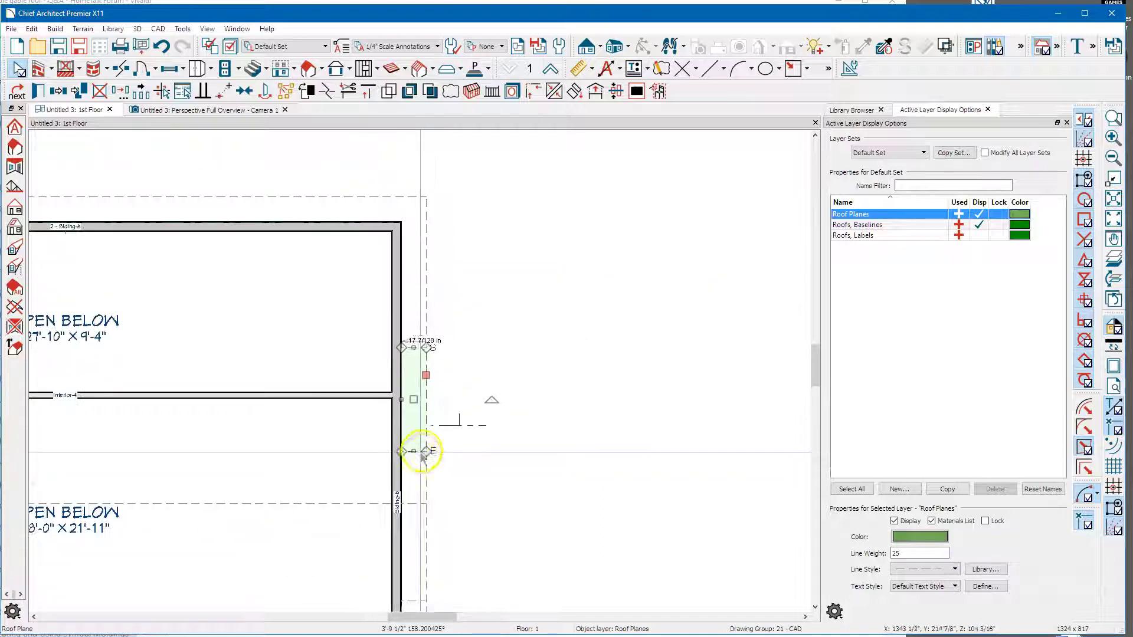
pyautogui.scroll(3, 424, 356)
pyautogui.moveTo(417, 358); pyautogui.dragTo(416, 325)
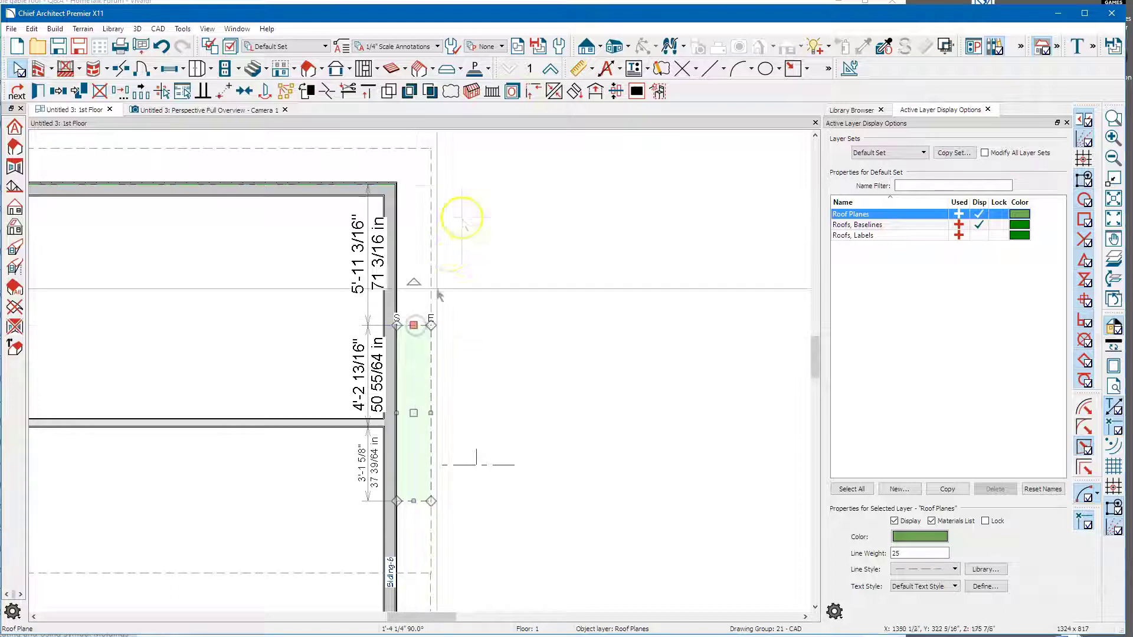
# Examine the resized roof plane on the gable wall from several angles in the perspective camera view.
pyautogui.click(260, 111)
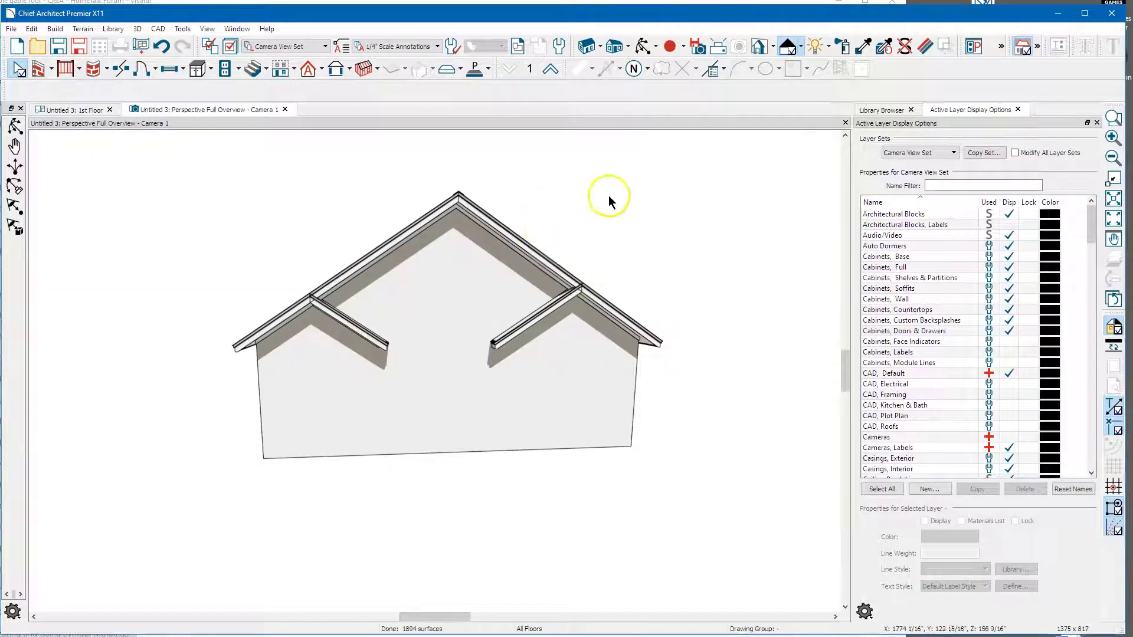
pyautogui.click(644, 46)
pyautogui.moveTo(653, 220); pyautogui.dragTo(496, 327)
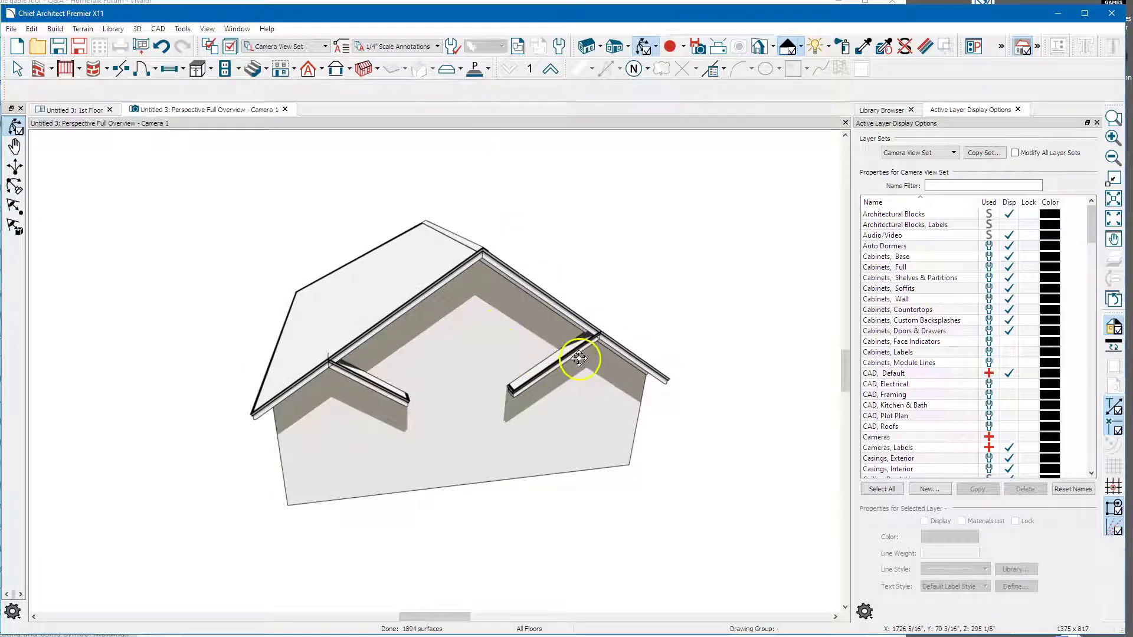
pyautogui.scroll(3, 590, 356)
pyautogui.scroll(-2, 536, 340)
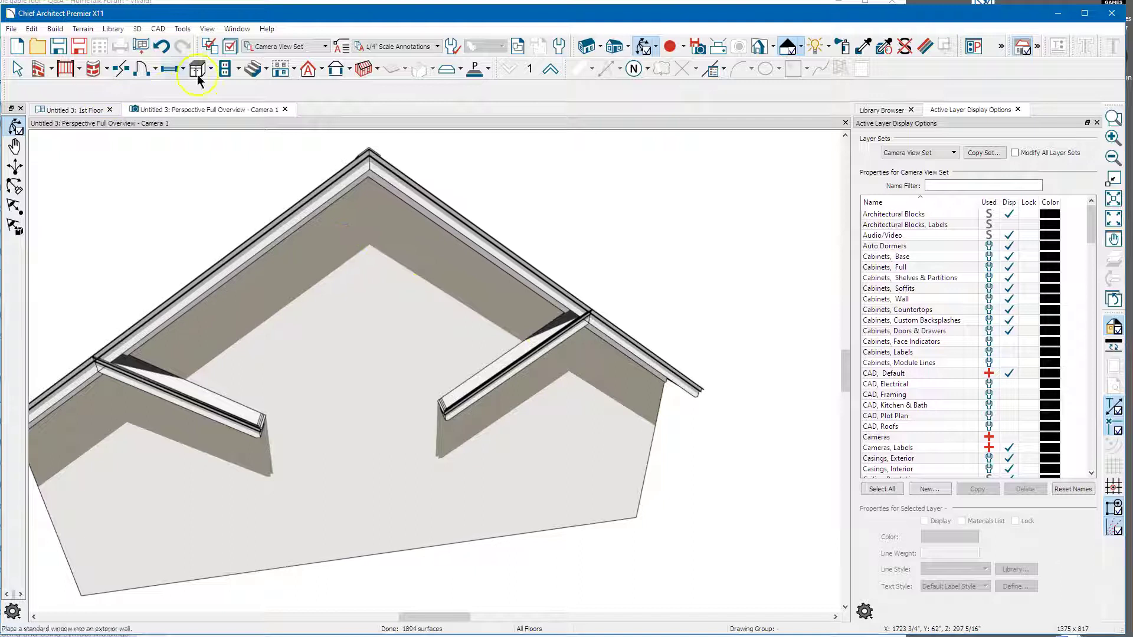
# Rebuild the roof planes with Retain Manually Drawn Roof Planes enabled and select the manually drawn plane.
pyautogui.click(309, 70)
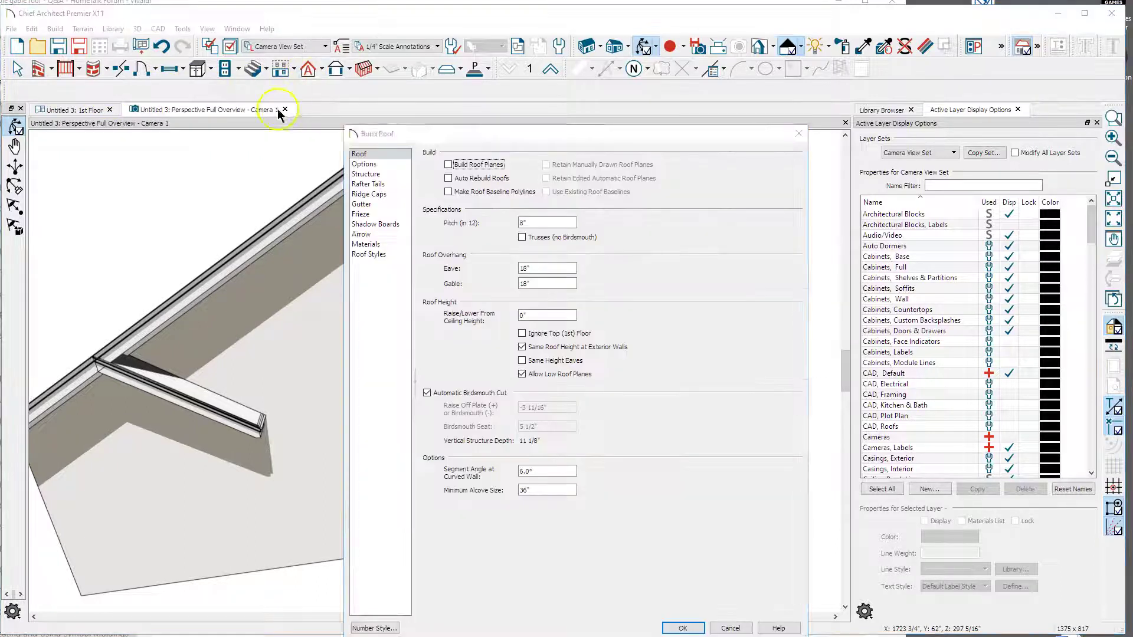
pyautogui.click(450, 165)
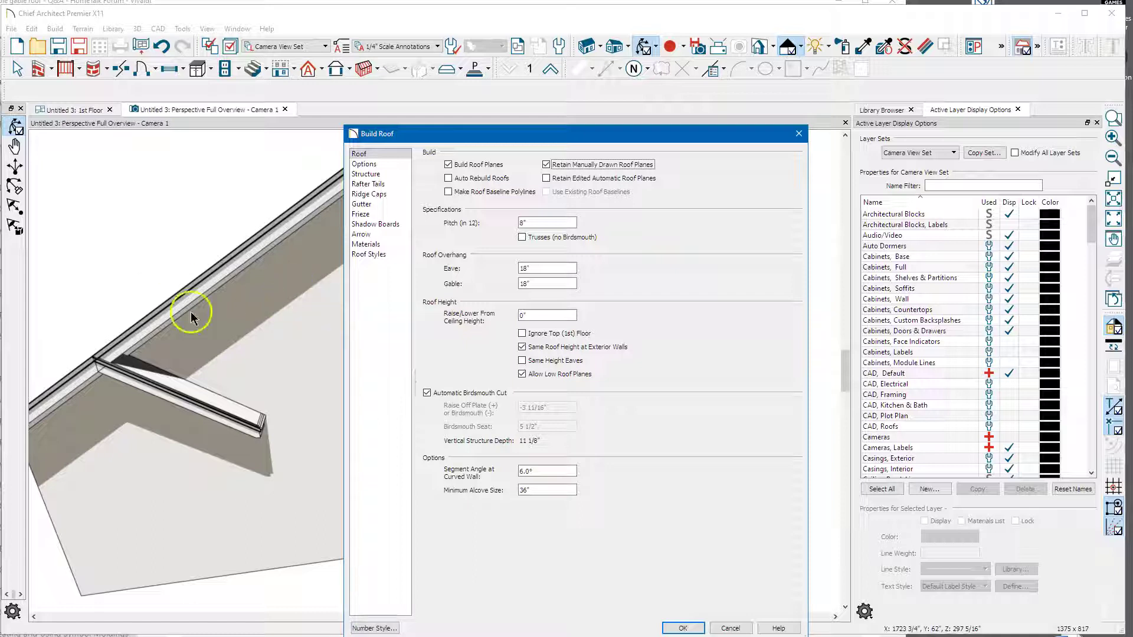
pyautogui.click(683, 628)
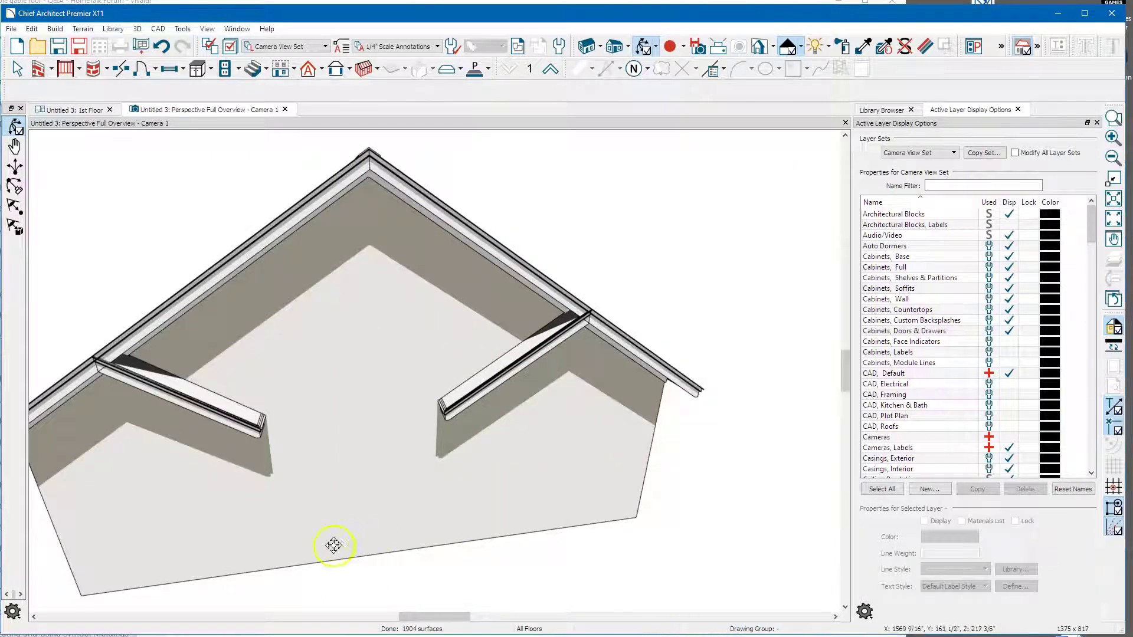
pyautogui.press('space')
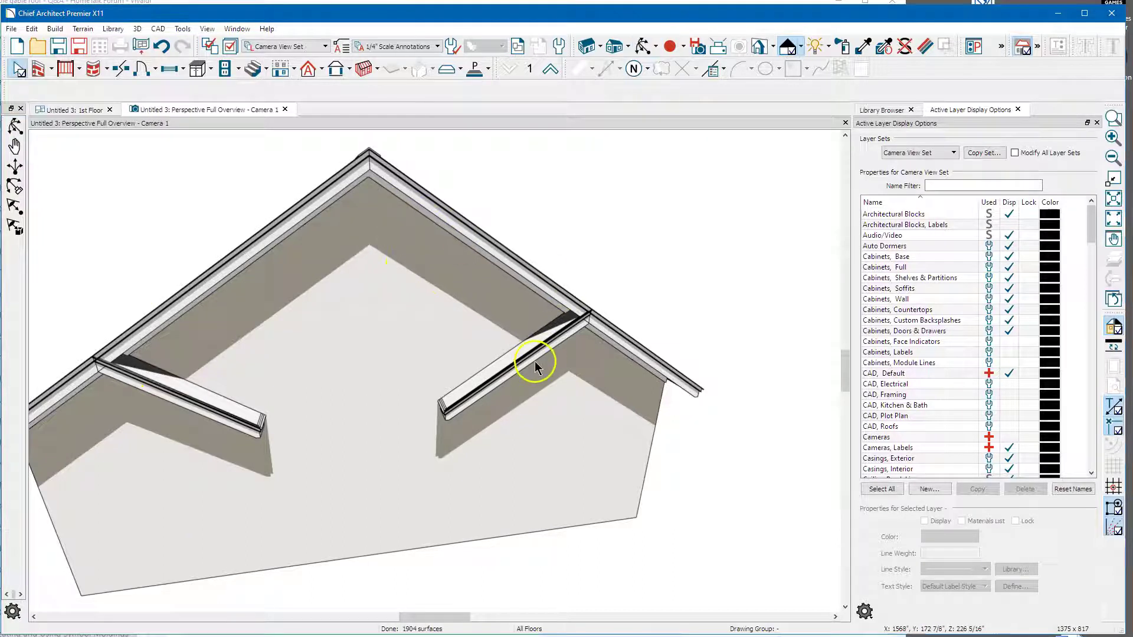
pyautogui.click(518, 361)
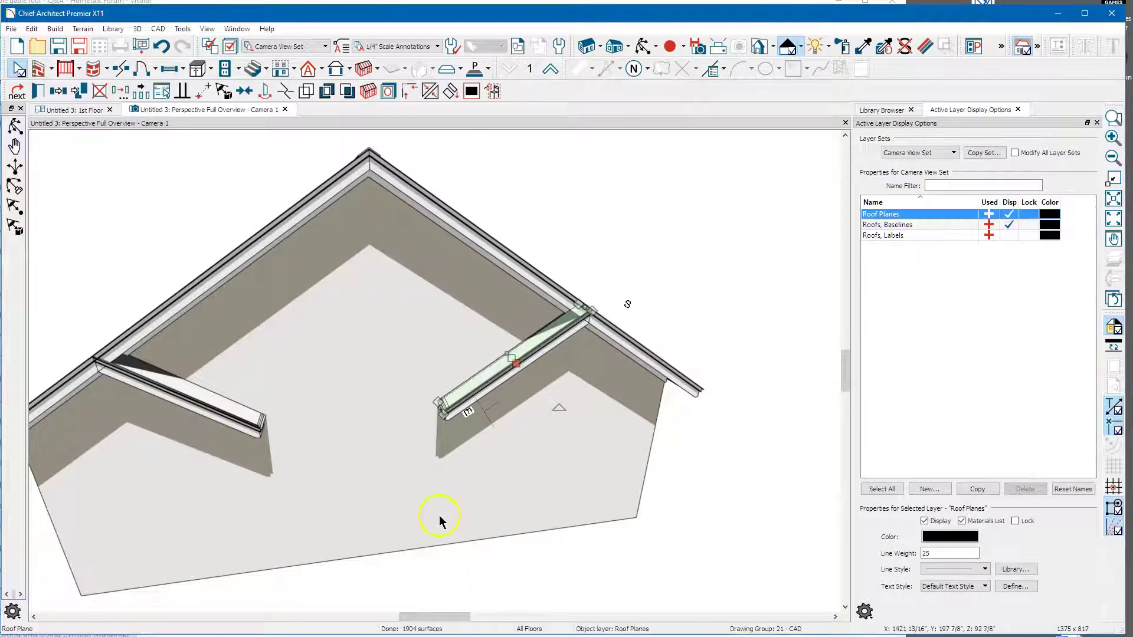
# Rebuild the roof planes without Auto Rebuild Roofs or retaining manually drawn planes, accepting the deletion of the manual ones.
pyautogui.click(309, 69)
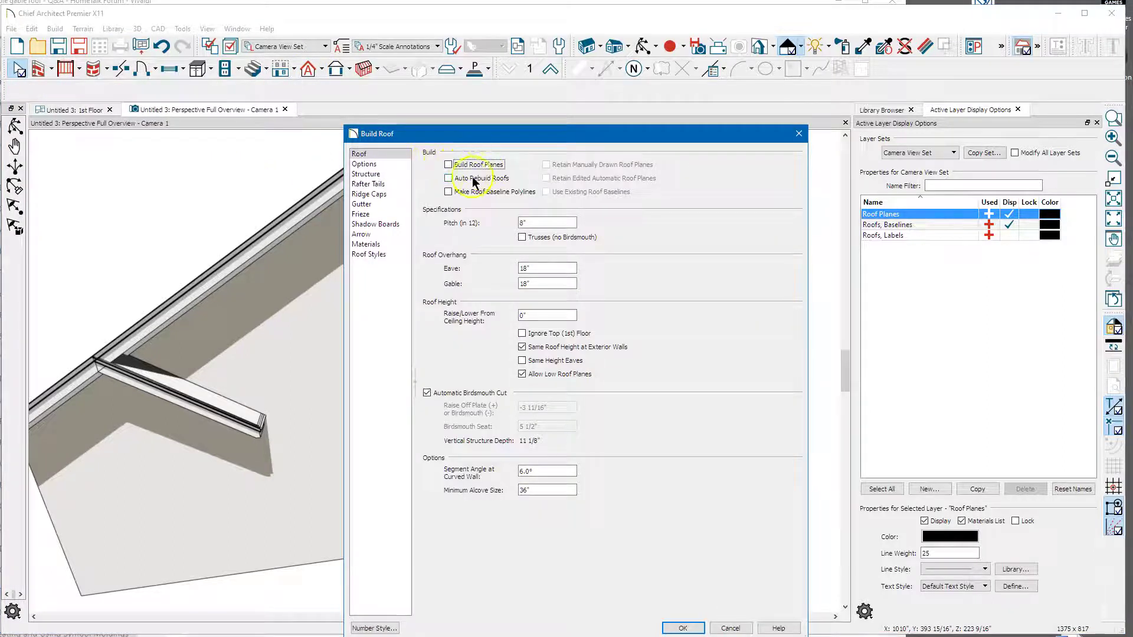
pyautogui.click(448, 165)
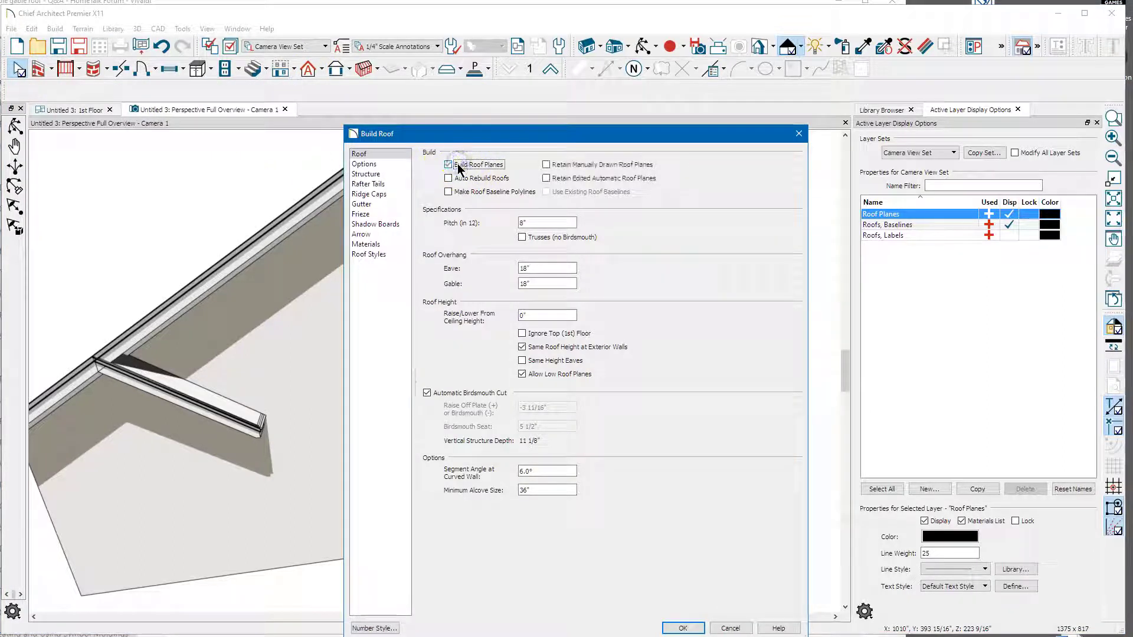
pyautogui.click(475, 179)
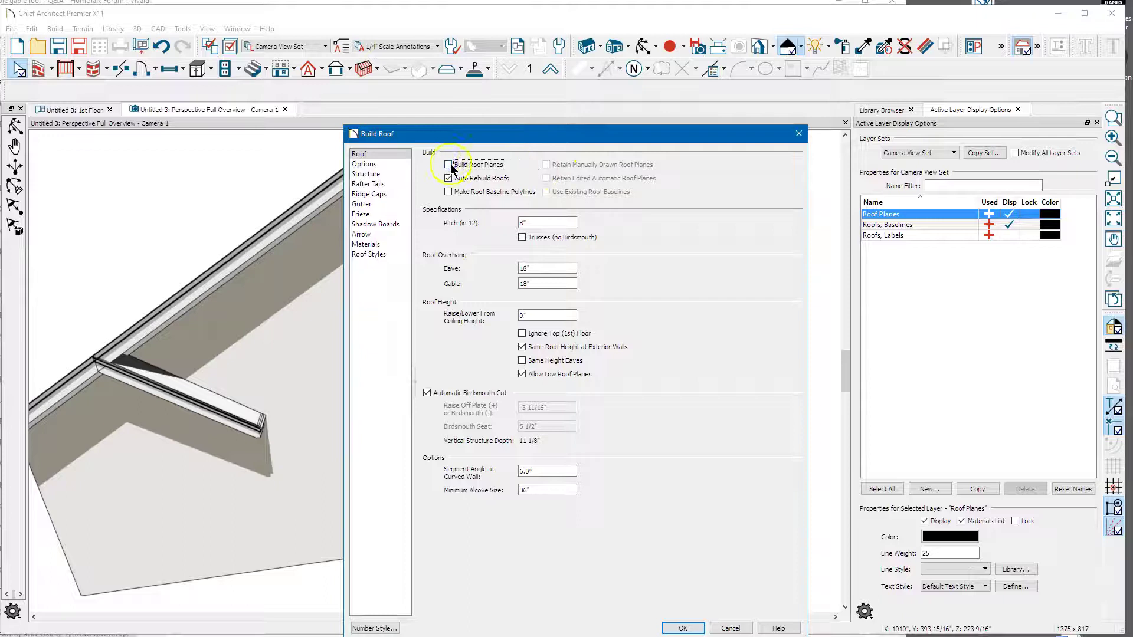
pyautogui.click(450, 178)
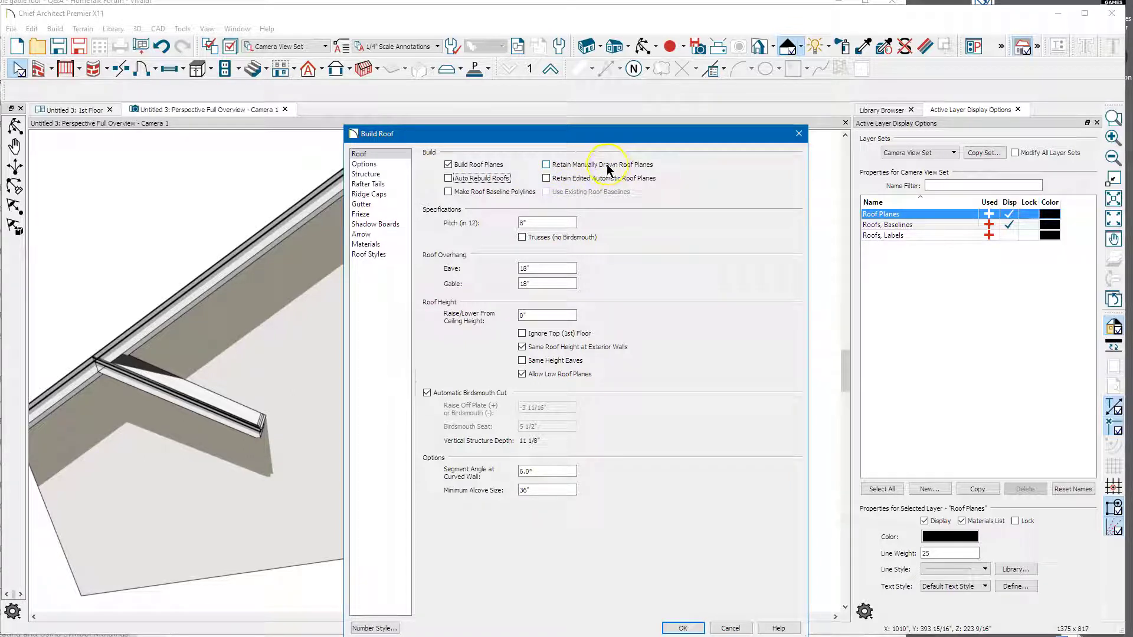
pyautogui.click(683, 629)
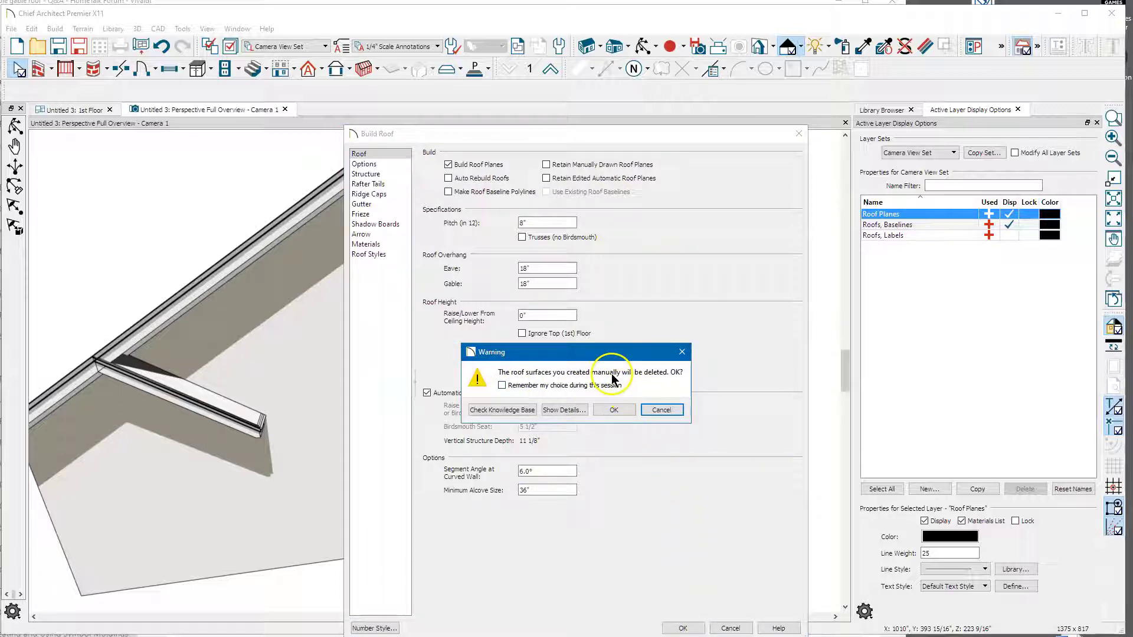
pyautogui.click(613, 410)
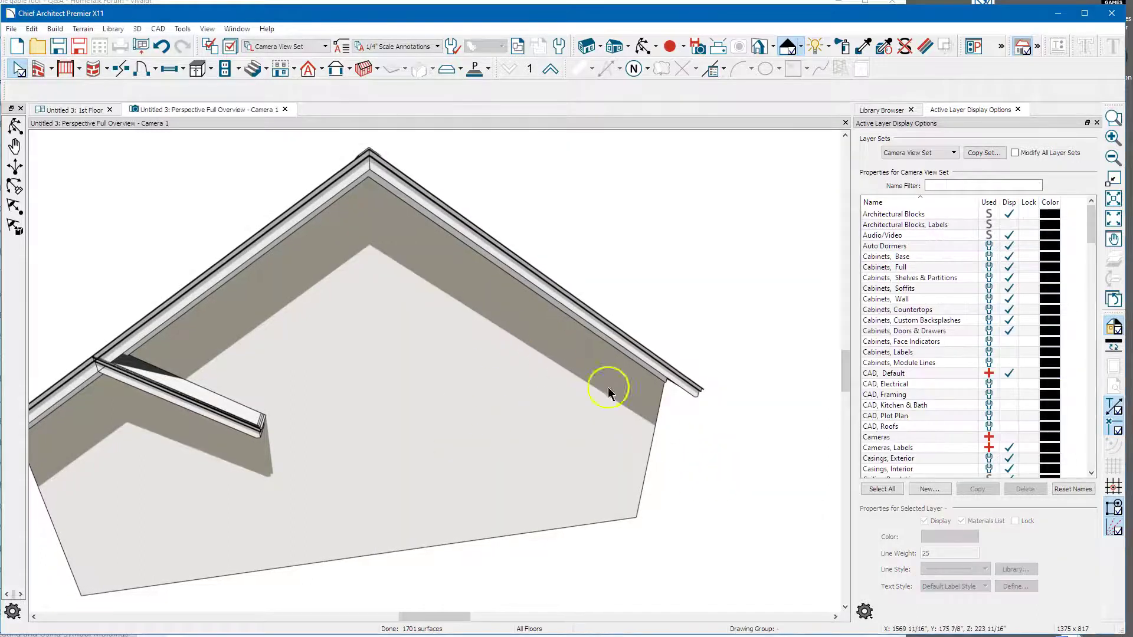
# Examine the remaining small gable in the perspective camera view and compare it with the 1st Floor plan.
pyautogui.scroll(-5, 527, 285)
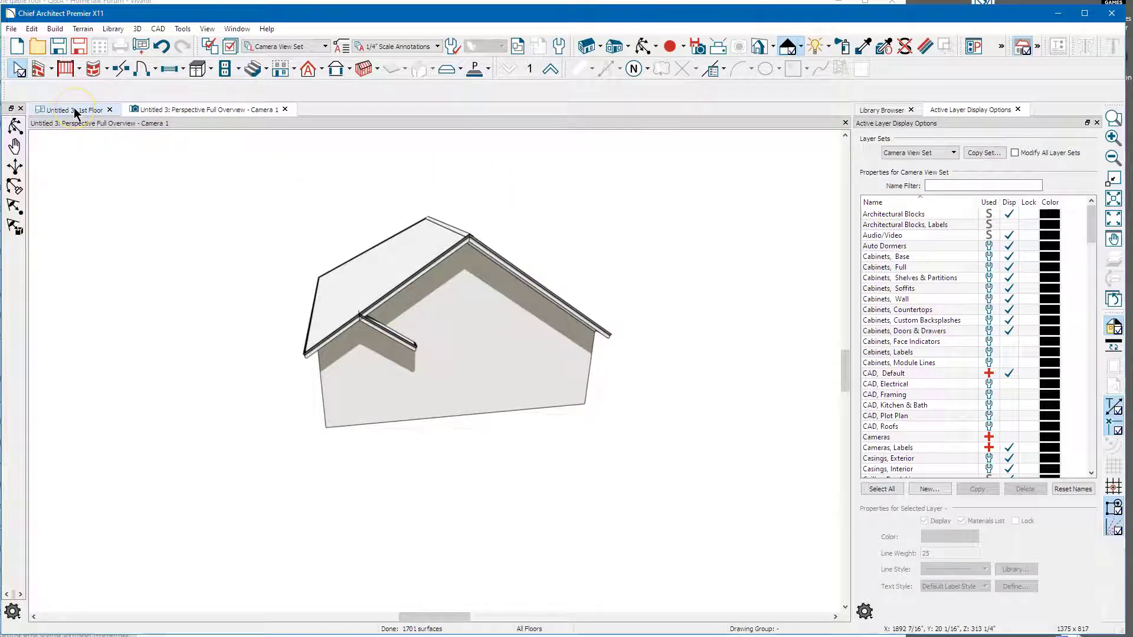
pyautogui.click(75, 111)
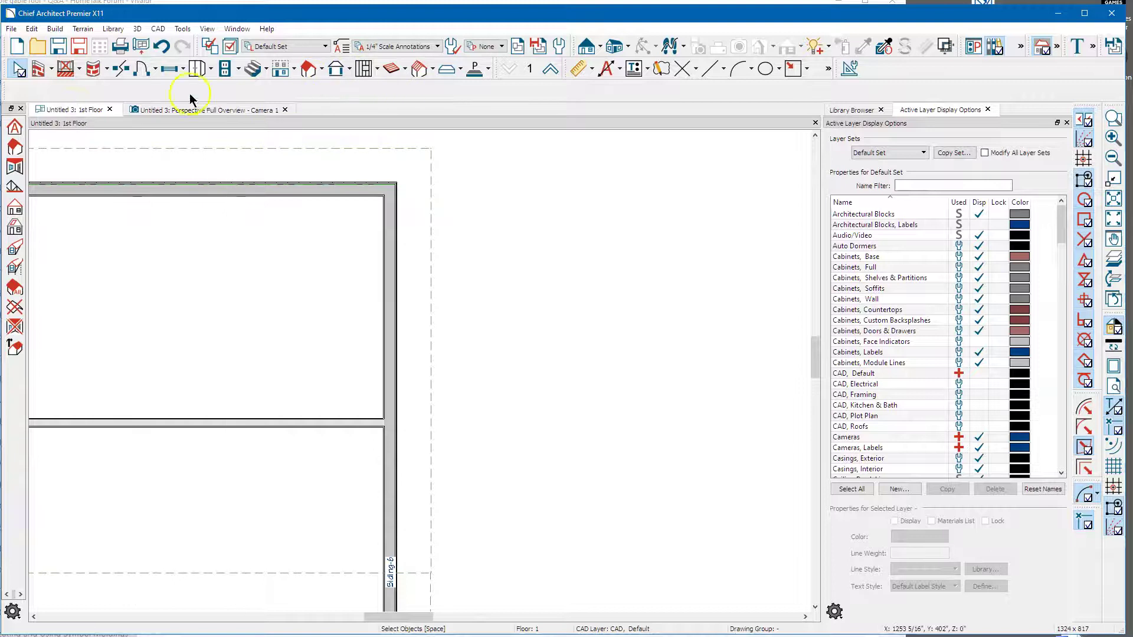
pyautogui.click(184, 112)
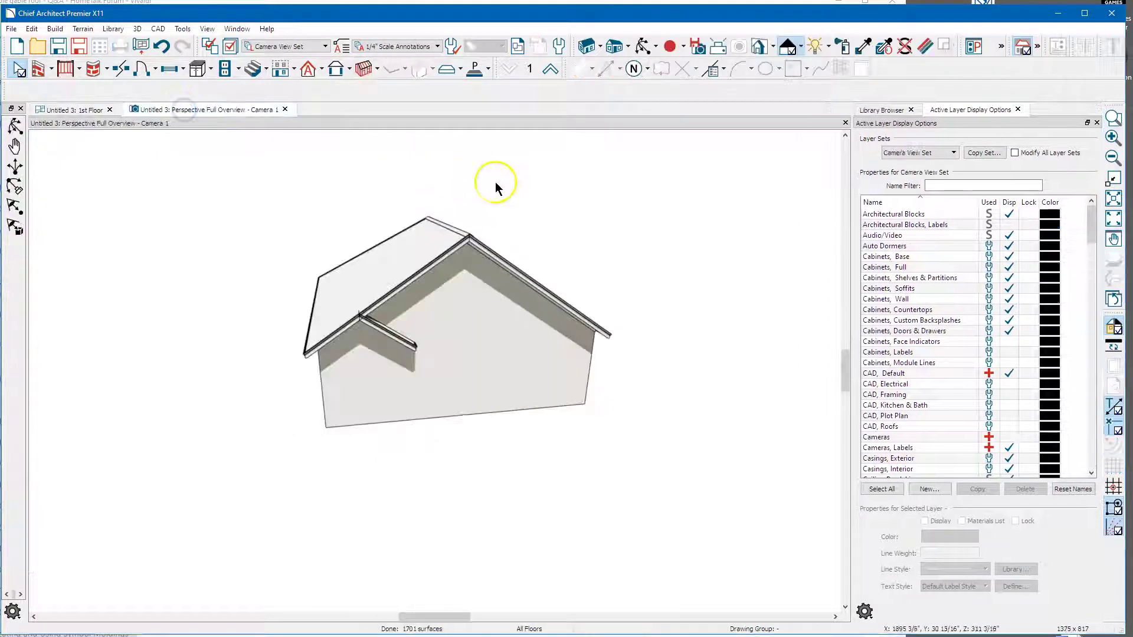
pyautogui.click(643, 46)
pyautogui.moveTo(456, 293); pyautogui.dragTo(450, 255)
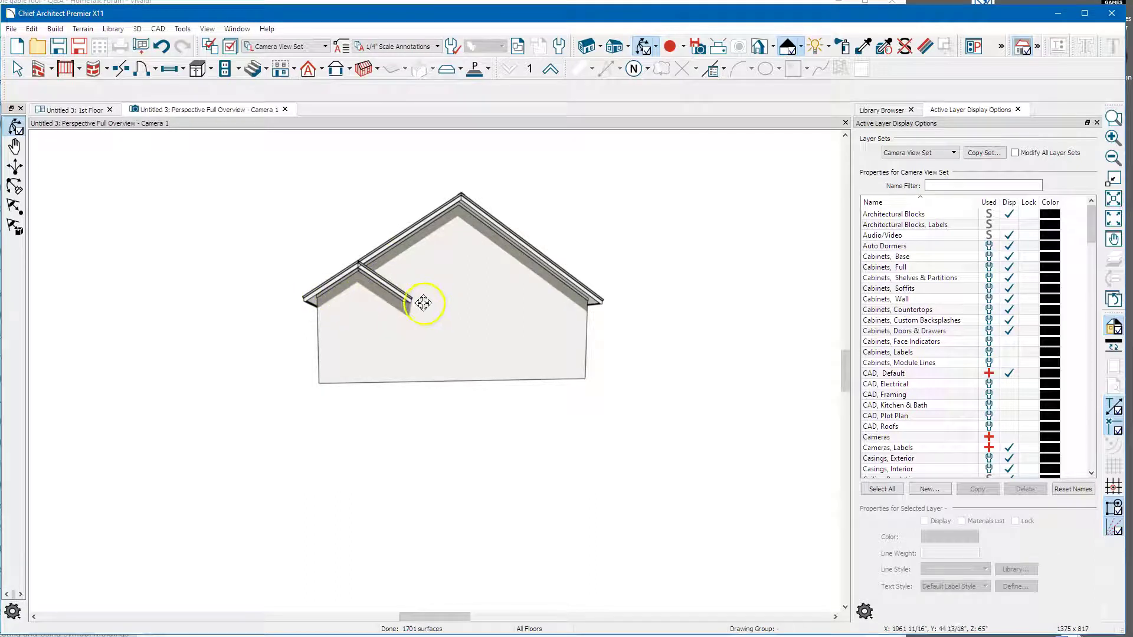
pyautogui.moveTo(420, 289); pyautogui.dragTo(372, 296)
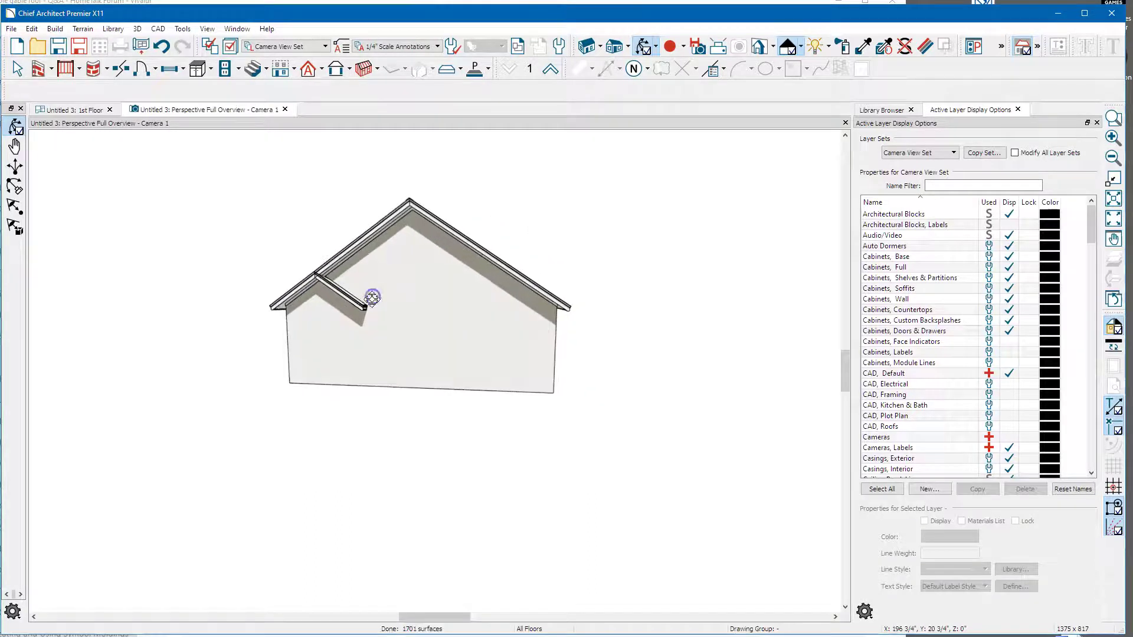
pyautogui.scroll(2, 334, 325)
pyautogui.moveTo(355, 299); pyautogui.dragTo(394, 298)
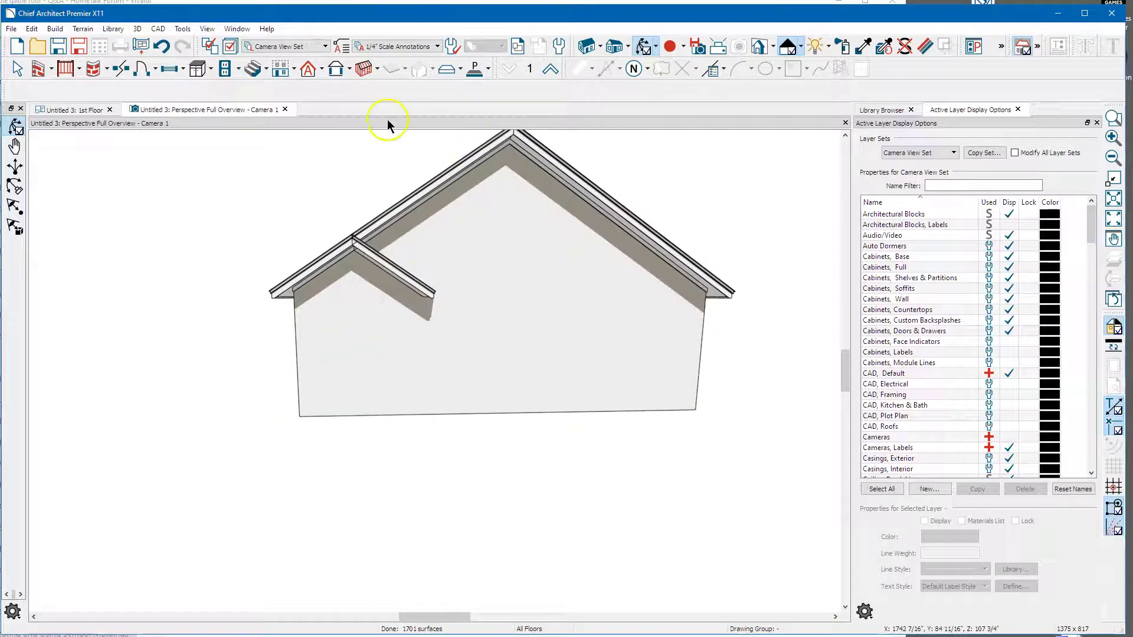
# Break the gable-end exterior wall in the 1st Floor plan in line with the end of the small gable's wall line.
pyautogui.click(75, 111)
pyautogui.scroll(-2, 441, 196)
pyautogui.scroll(-2, 417, 425)
pyautogui.scroll(5, 417, 434)
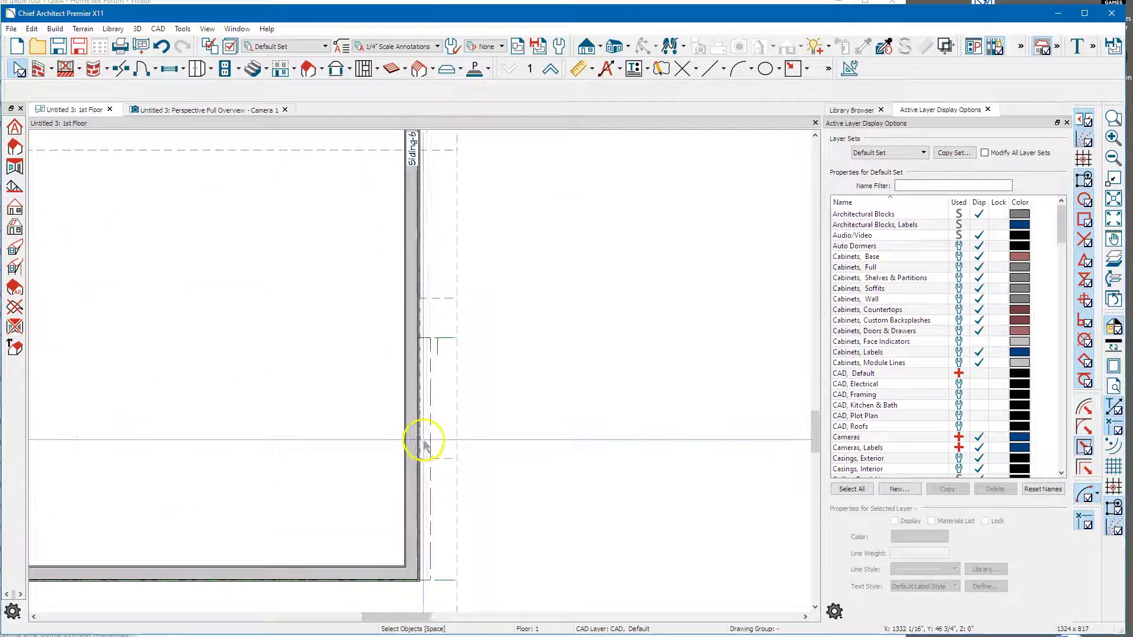
pyautogui.moveTo(500, 300); pyautogui.dragTo(524, 186, button='middle')
pyautogui.moveTo(494, 391); pyautogui.dragTo(511, 320, button='middle')
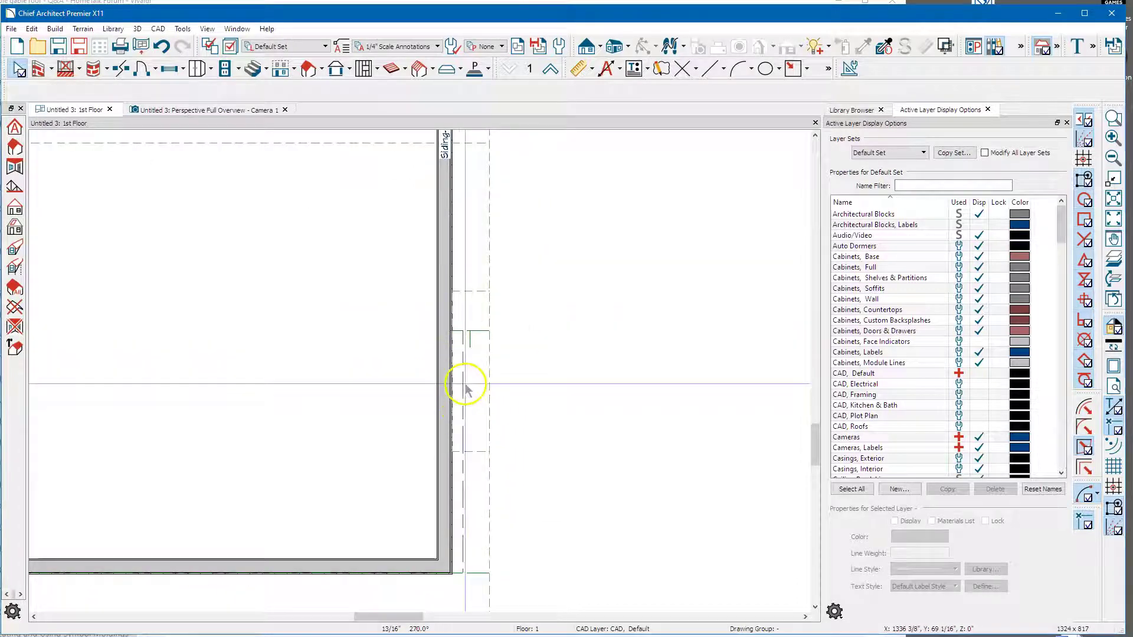
pyautogui.click(442, 318)
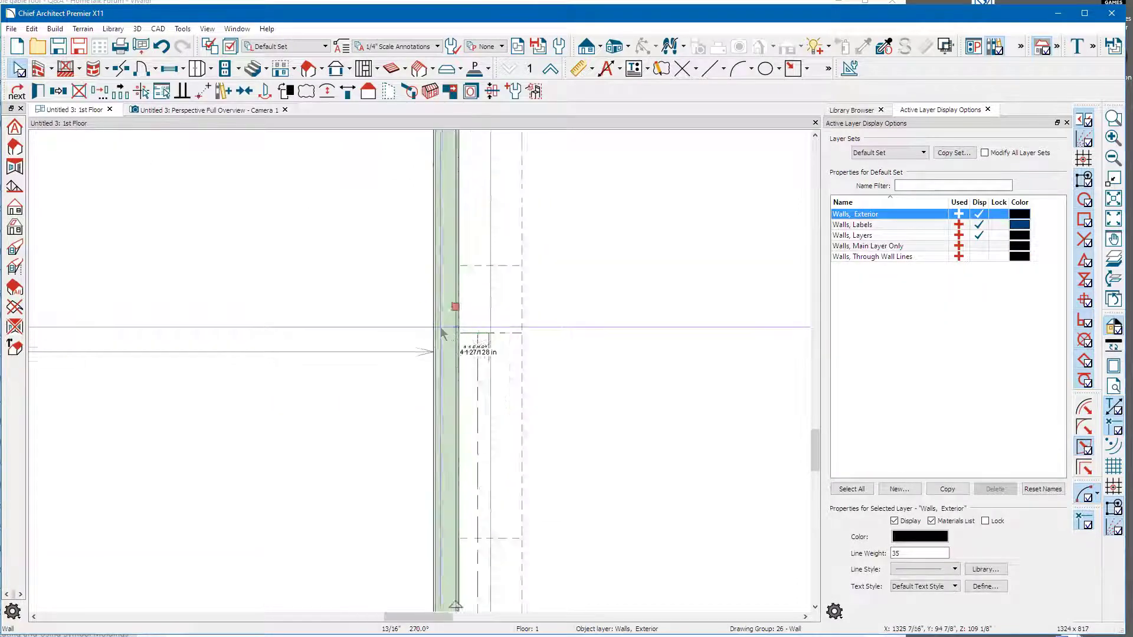
pyautogui.scroll(2, 446, 330)
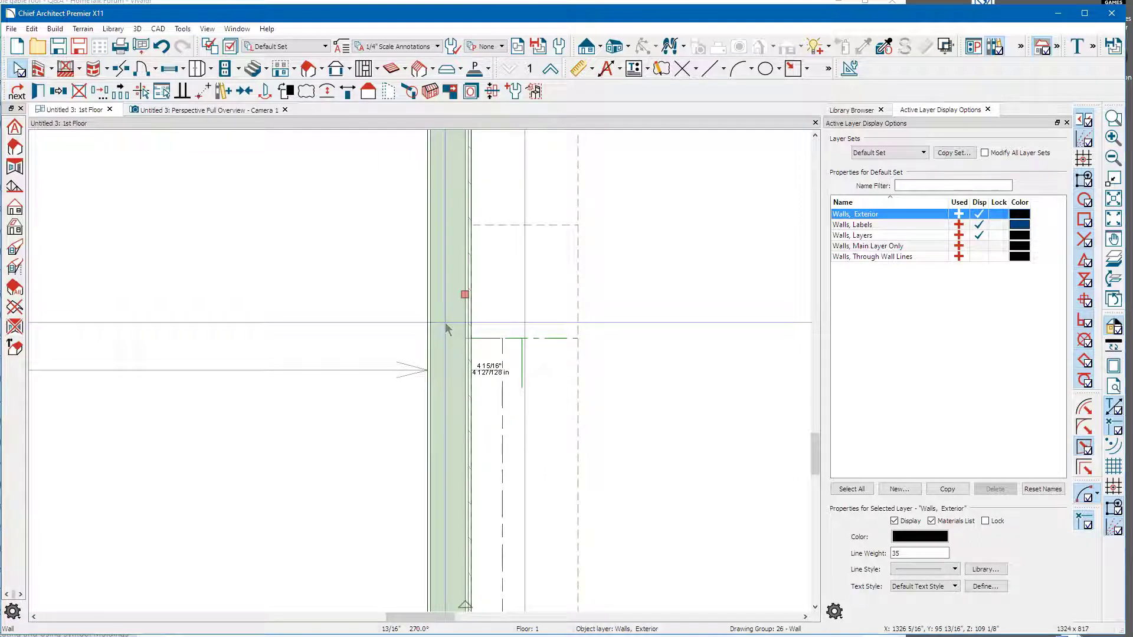
pyautogui.moveTo(464, 336); pyautogui.dragTo(454, 293)
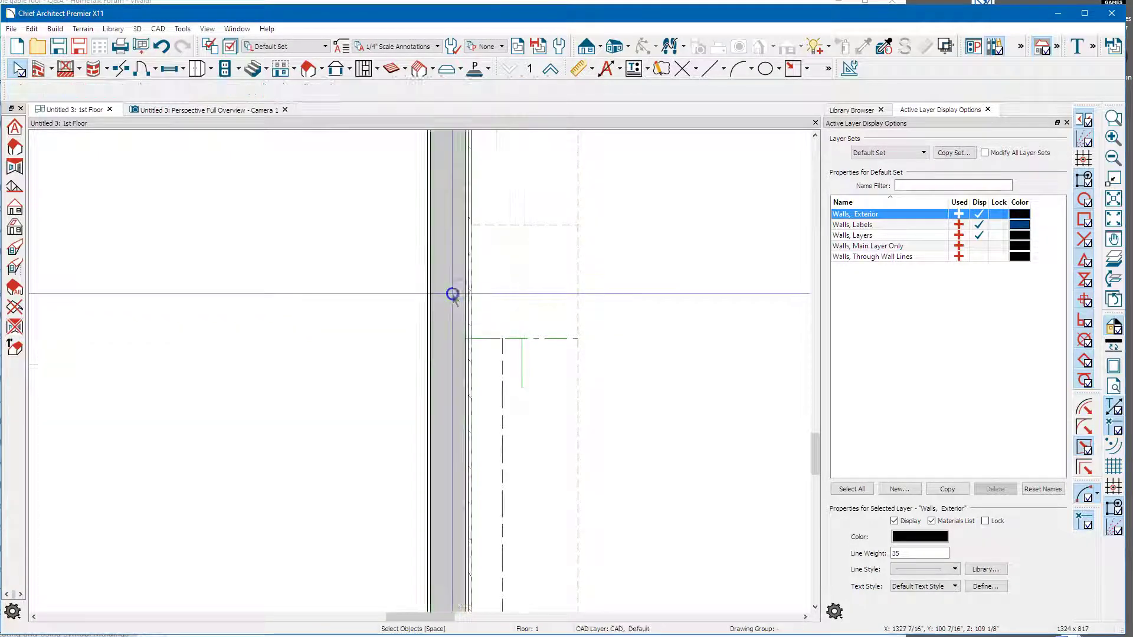
pyautogui.click(122, 71)
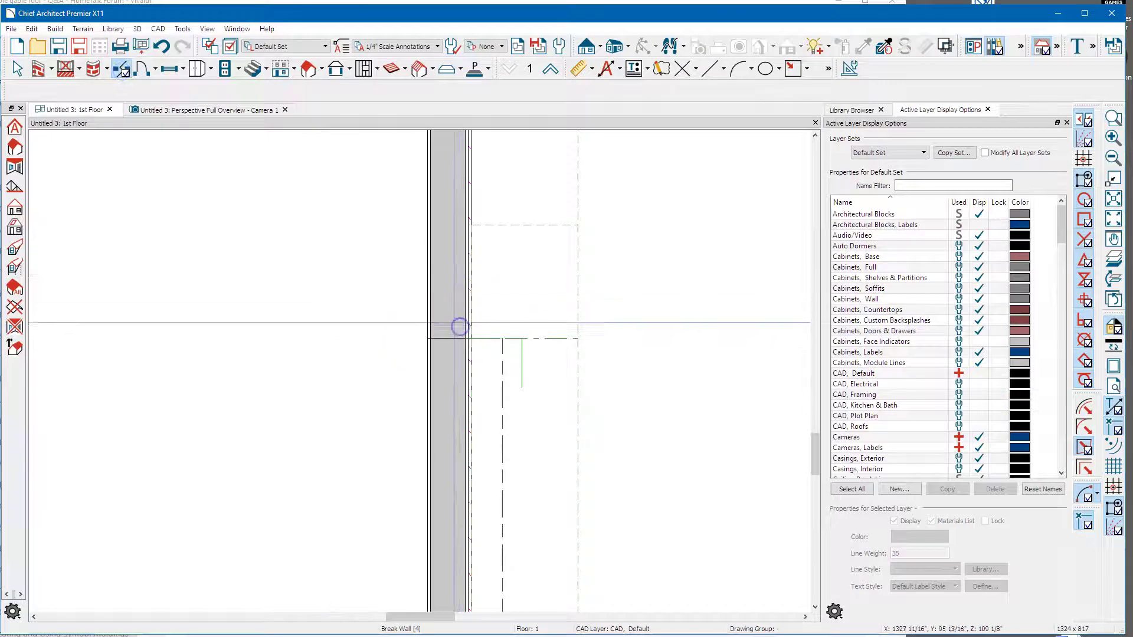
pyautogui.click(448, 307)
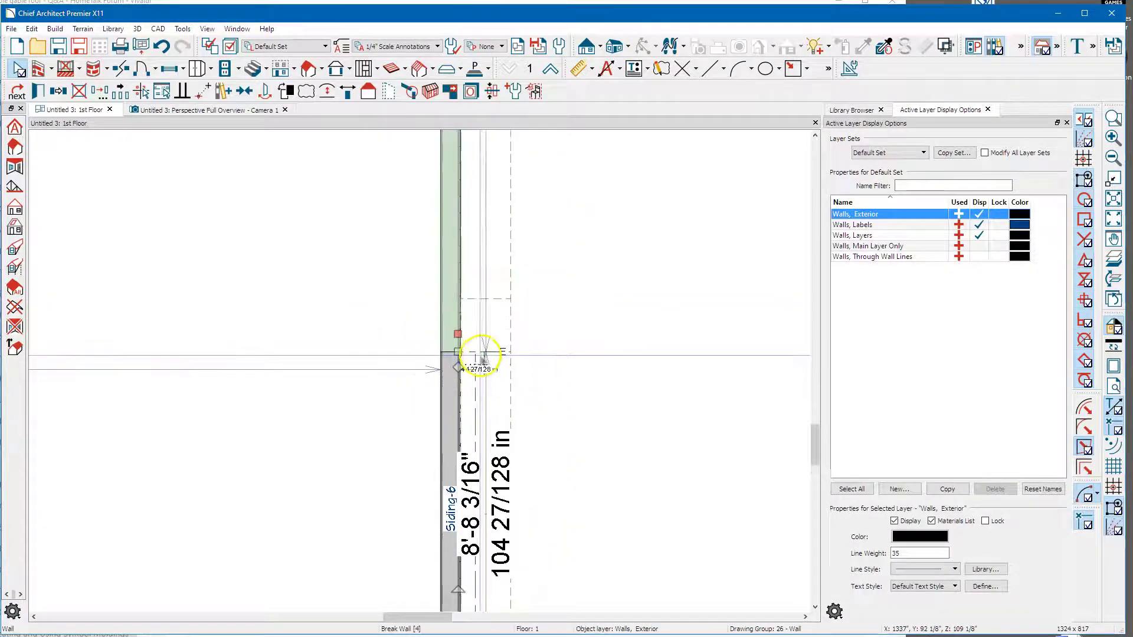
# Move the main gable's wall section inward about 1 foot from the break and check the jog in the perspective view.
pyautogui.scroll(-2, 482, 357)
pyautogui.moveTo(451, 341)
pyautogui.mouseDown()
pyautogui.moveTo(457, 360)
pyautogui.moveTo(440, 357)
pyautogui.mouseUp()
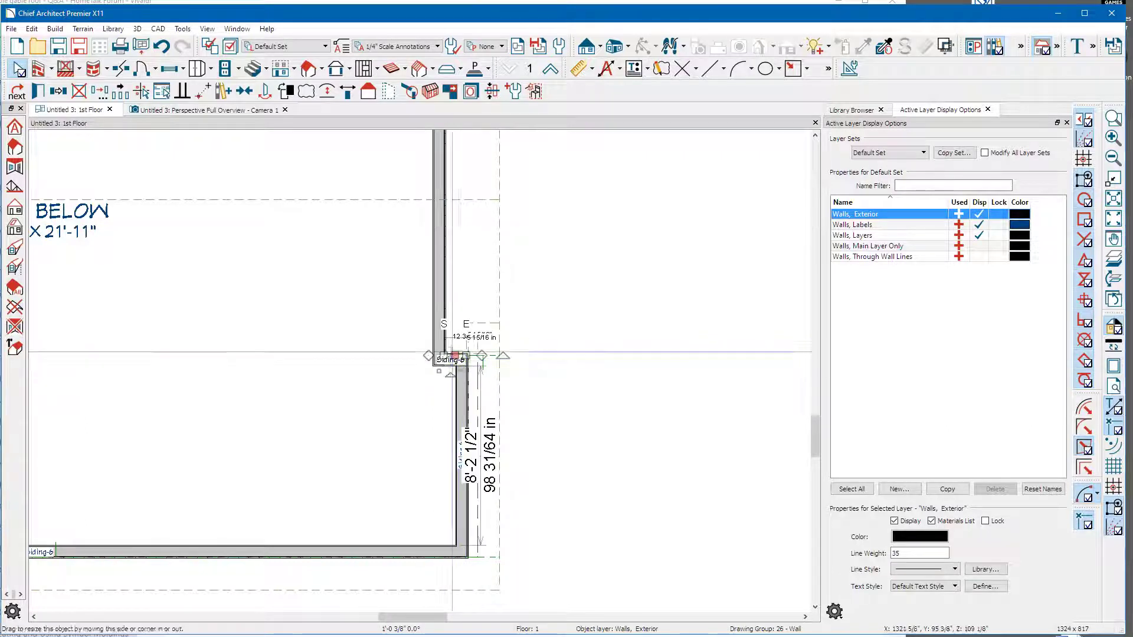
pyautogui.click(227, 112)
pyautogui.moveTo(468, 260); pyautogui.dragTo(387, 241)
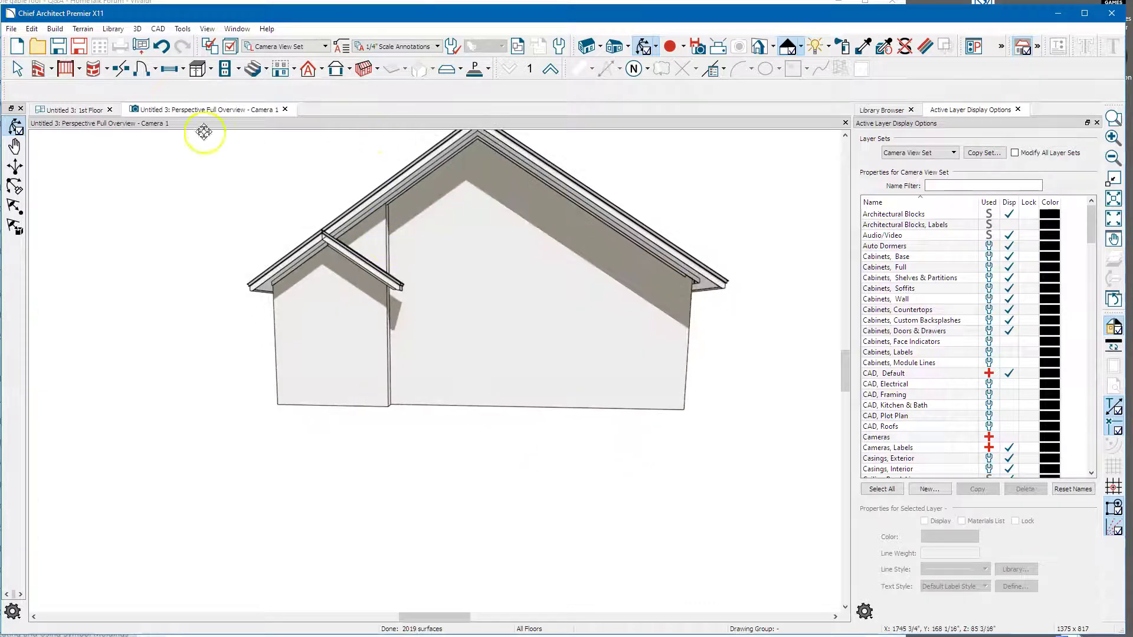
# Extend the small gable's roof plane back to the recessed main wall and inspect it in the perspective view.
pyautogui.click(69, 110)
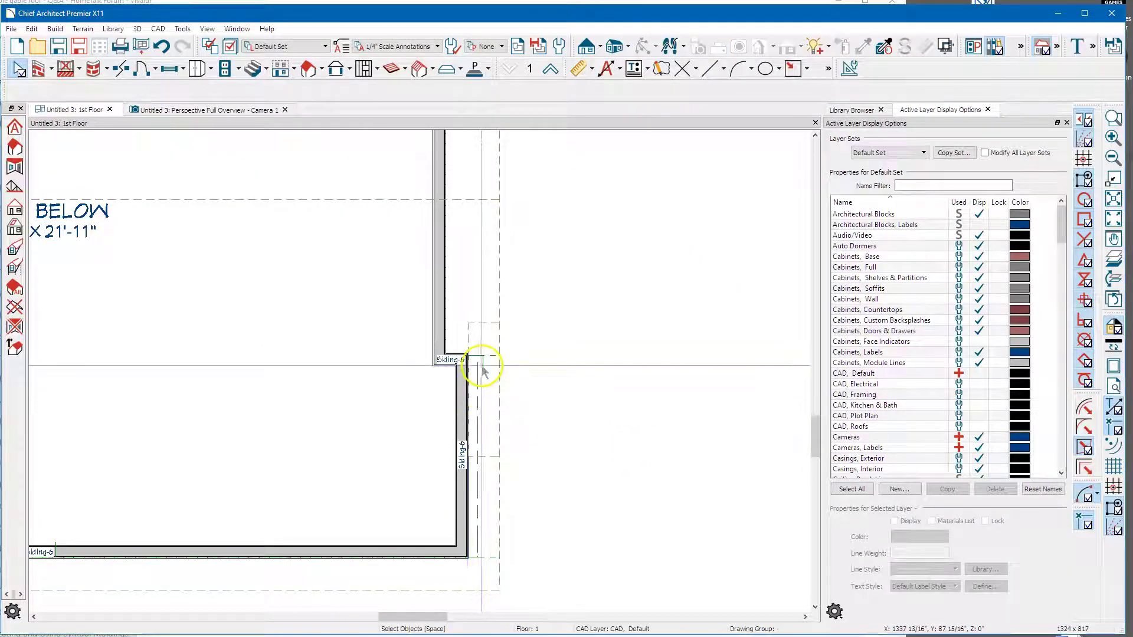
pyautogui.click(477, 334)
pyautogui.scroll(3, 472, 318)
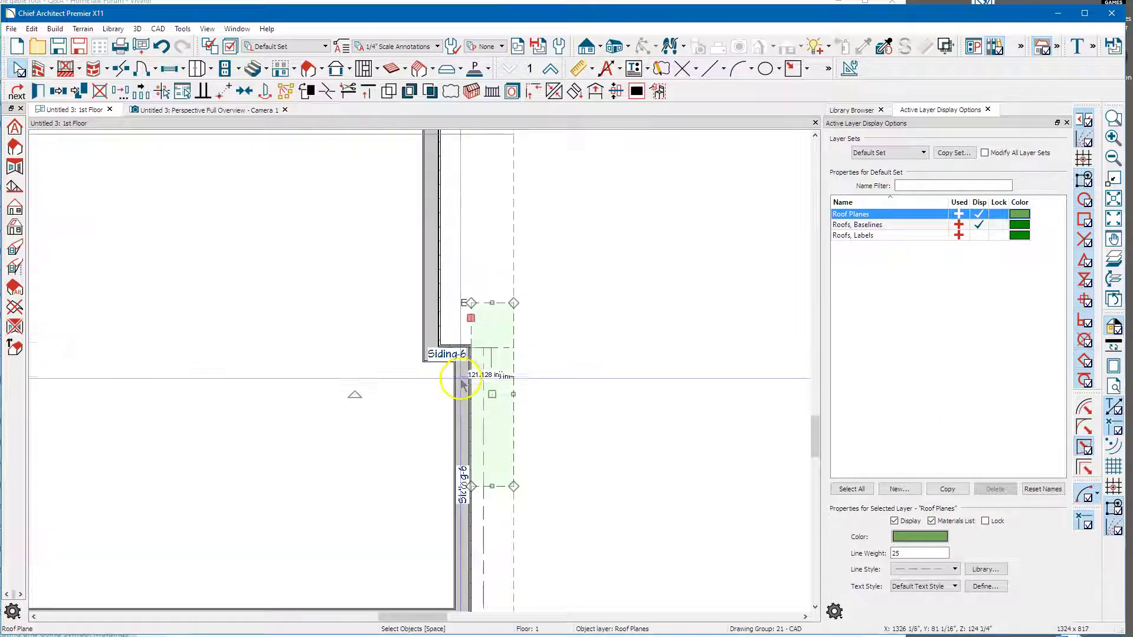
pyautogui.moveTo(471, 312); pyautogui.dragTo(439, 315)
pyautogui.scroll(-3, 480, 223)
pyautogui.scroll(-1, 476, 222)
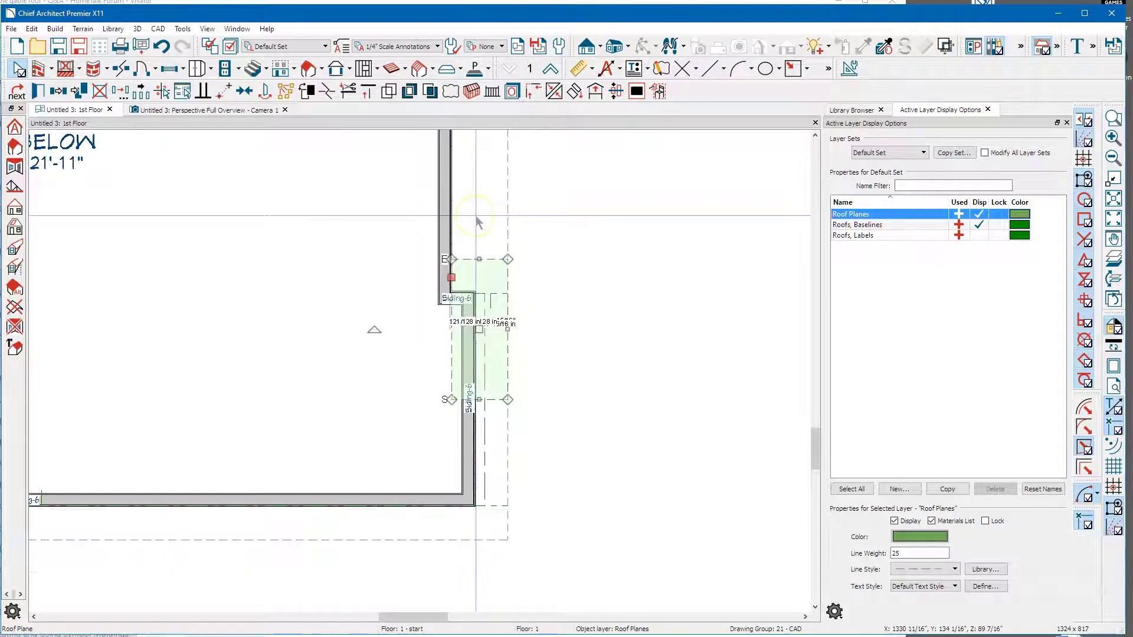
pyautogui.click(190, 110)
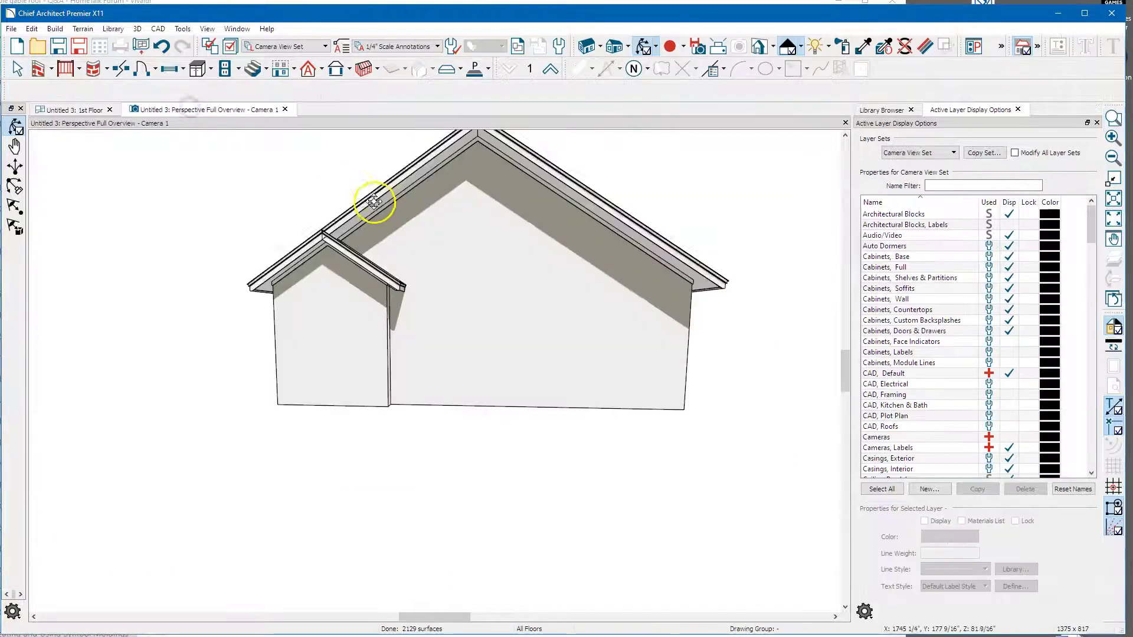
pyautogui.moveTo(398, 242); pyautogui.dragTo(388, 246)
pyautogui.moveTo(273, 292); pyautogui.dragTo(430, 336)
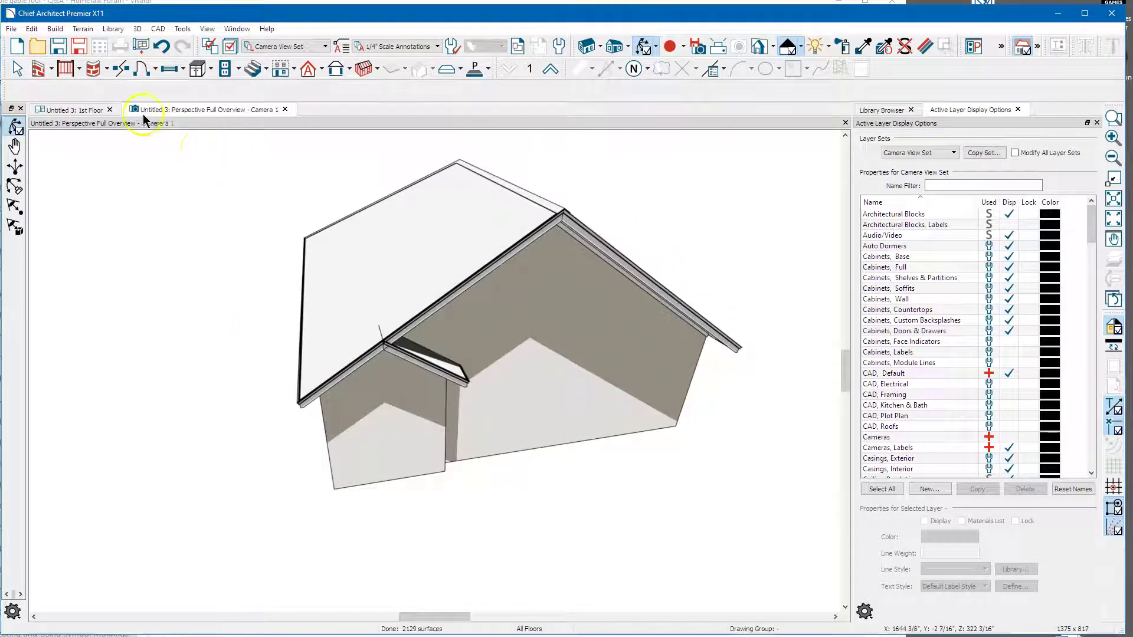
# Break the main roof plane's gable edge at the small gable's ridge and pull the section beyond it in about 1 foot.
pyautogui.click(79, 111)
pyautogui.scroll(-3, 316, 286)
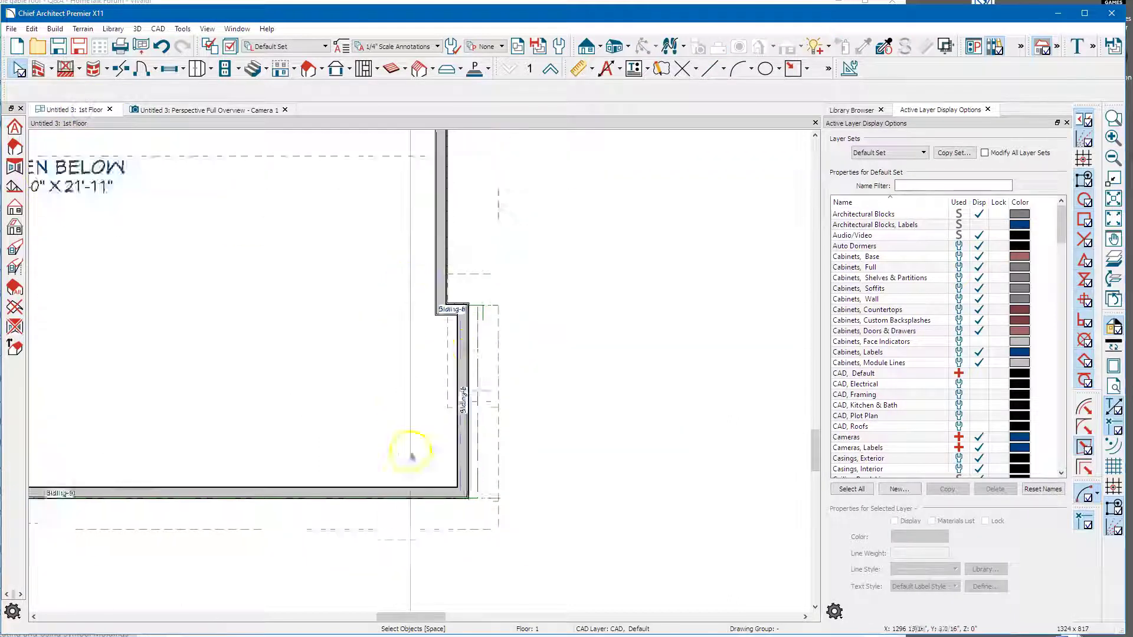
pyautogui.click(477, 260)
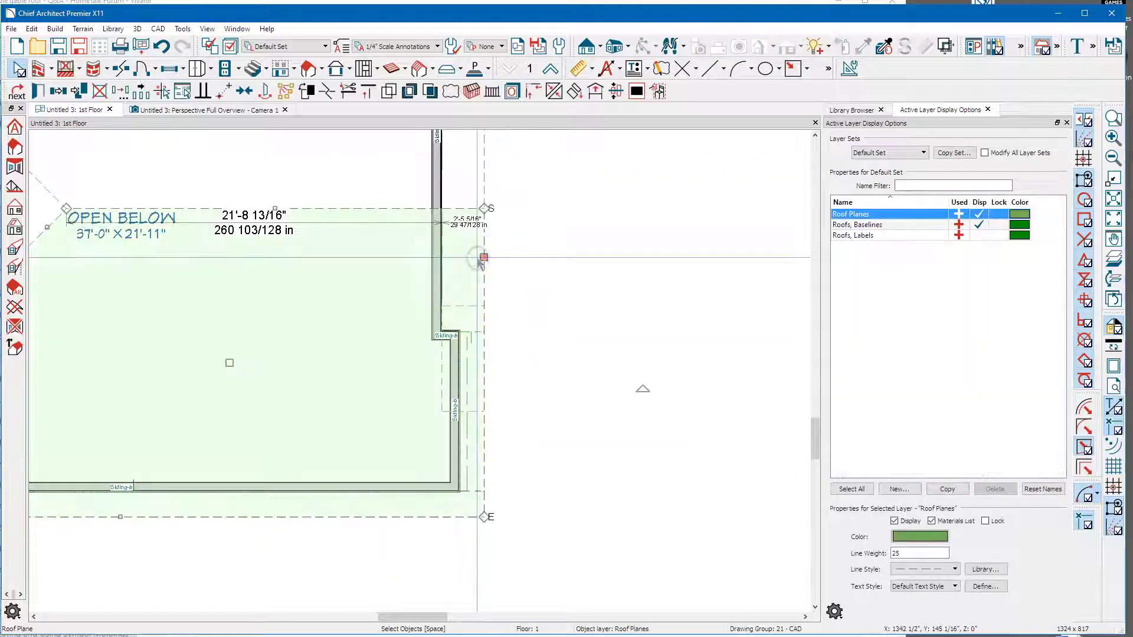
pyautogui.press('q')
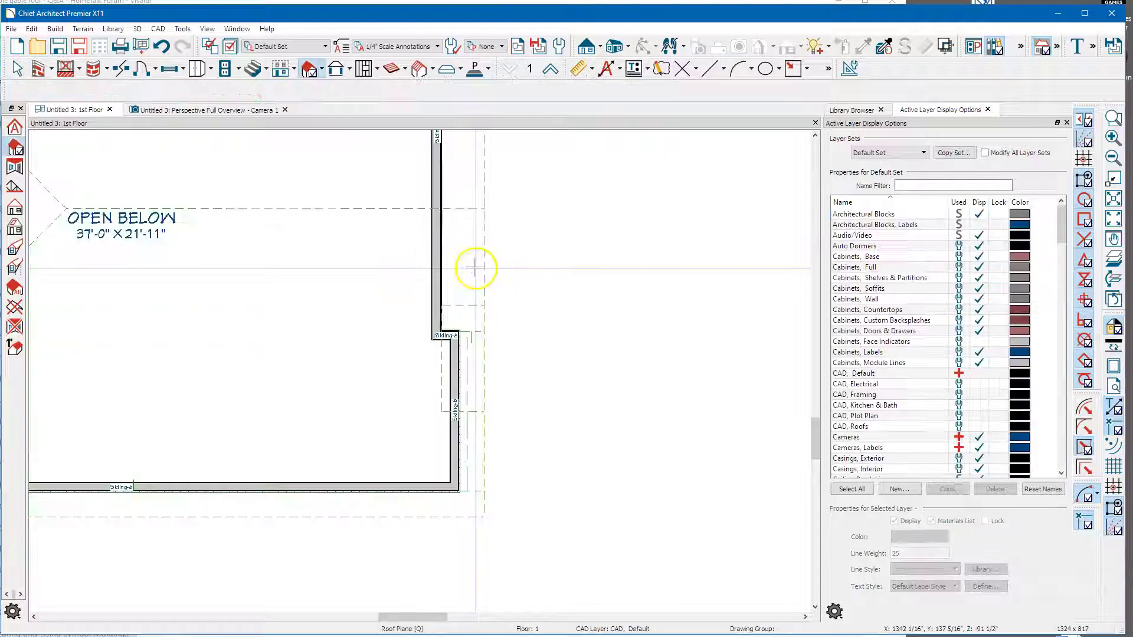
pyautogui.press('space')
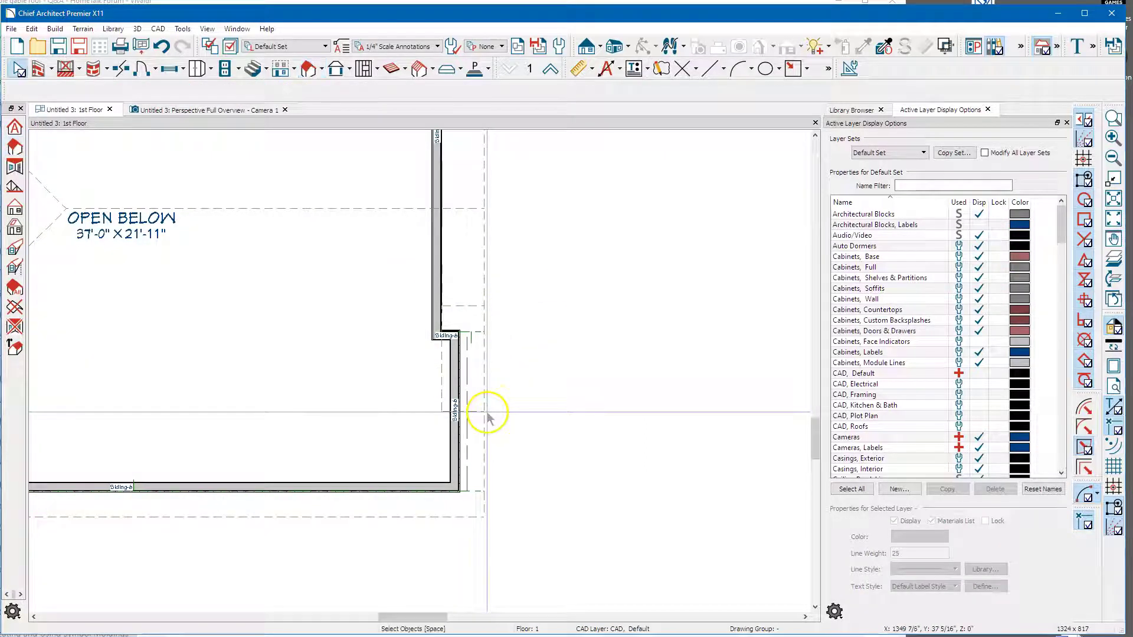
pyautogui.click(484, 382)
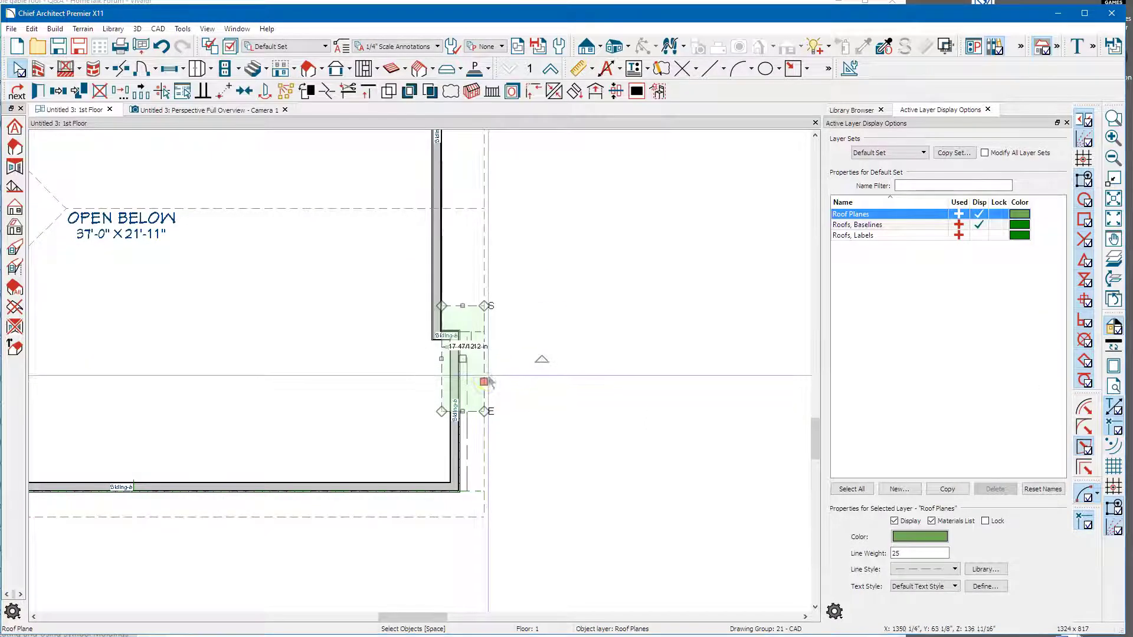
pyautogui.click(495, 263)
pyautogui.click(489, 262)
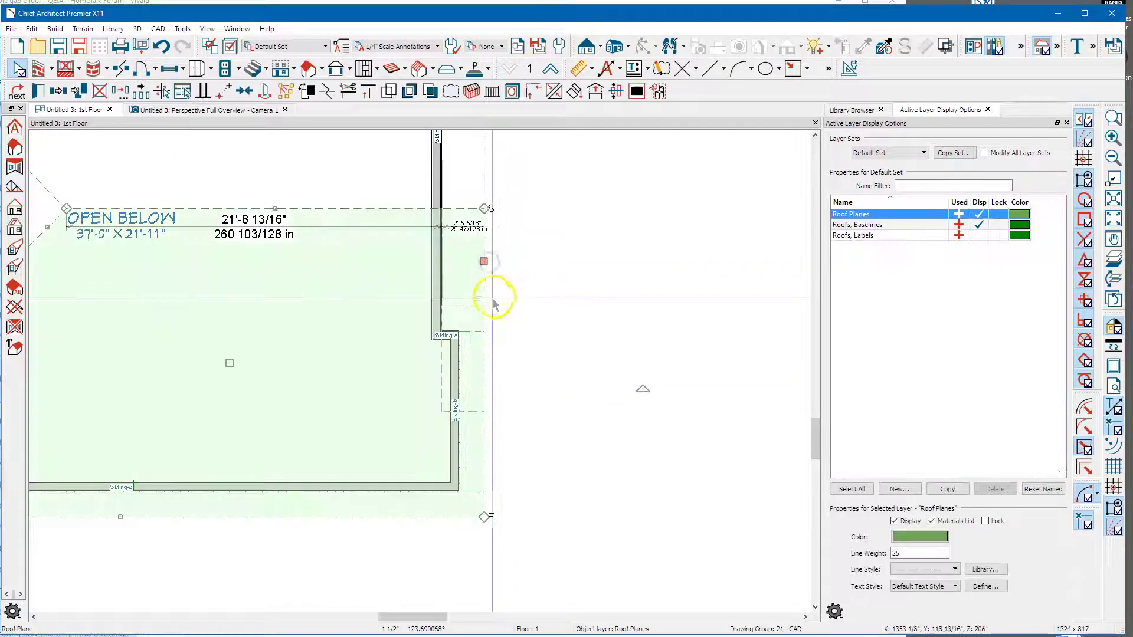
pyautogui.click(515, 397)
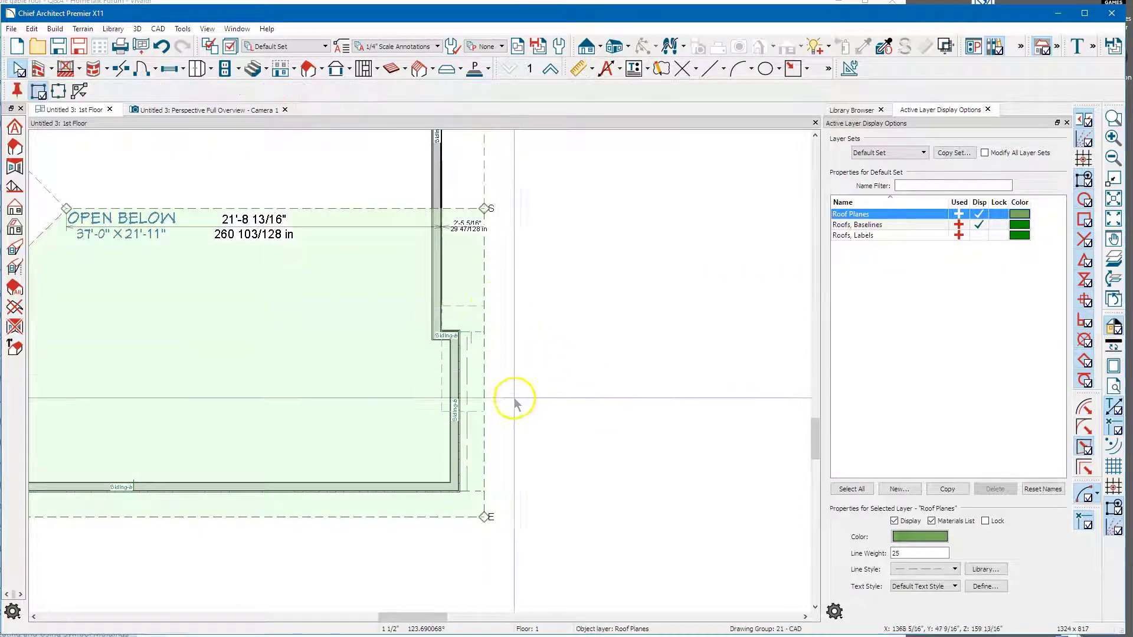
pyautogui.click(481, 407)
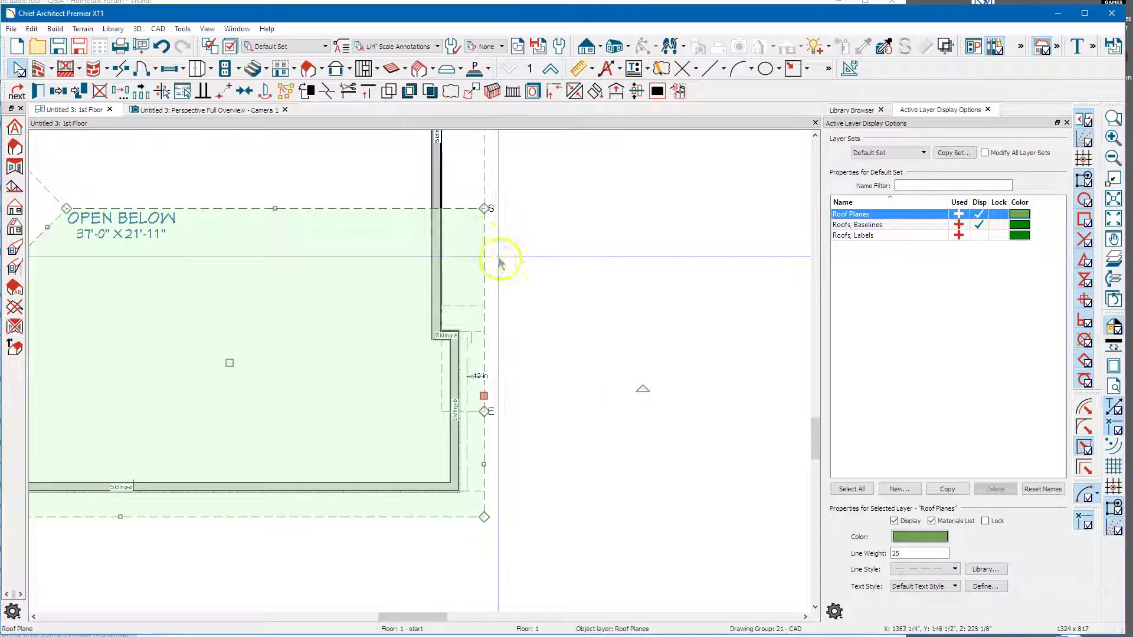
pyautogui.moveTo(485, 396); pyautogui.dragTo(471, 390)
pyautogui.scroll(-1, 520, 405)
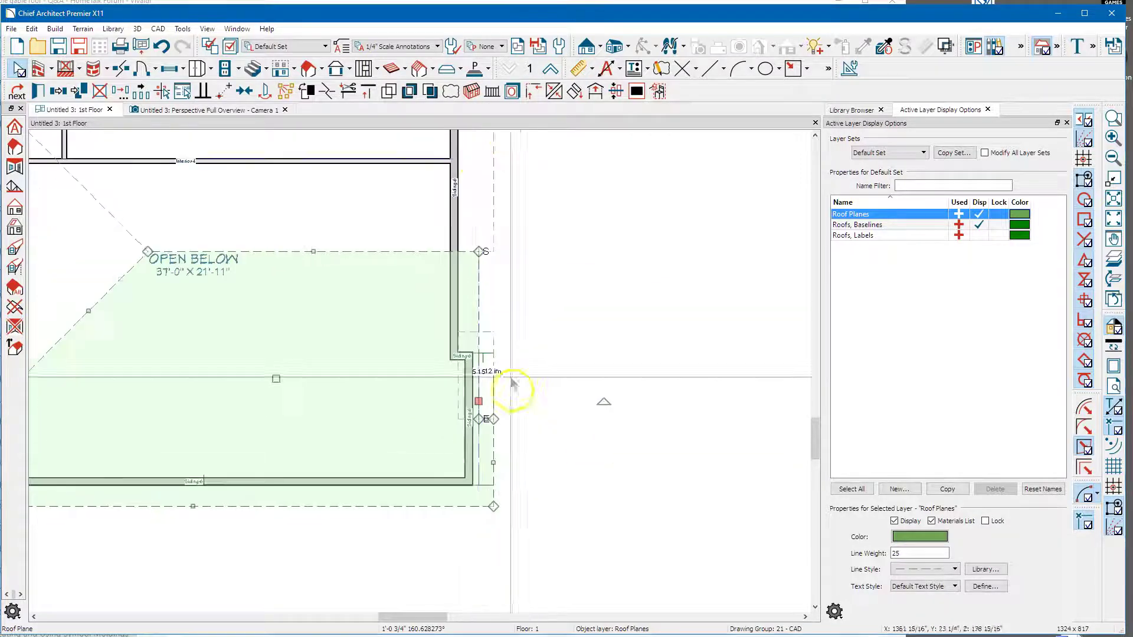
# Pull the opposite main roof plane's gable edge in to align with the shortened one and check the double gable in perspective.
pyautogui.click(495, 165)
pyautogui.moveTo(495, 167); pyautogui.dragTo(482, 267)
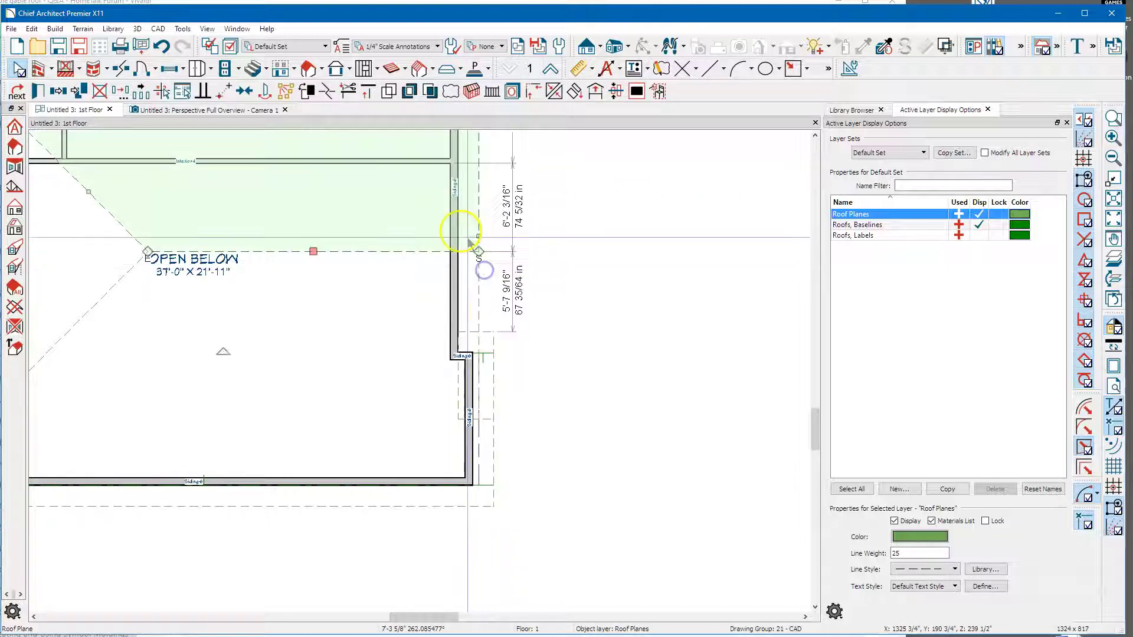
pyautogui.click(201, 114)
pyautogui.moveTo(458, 314); pyautogui.dragTo(360, 270)
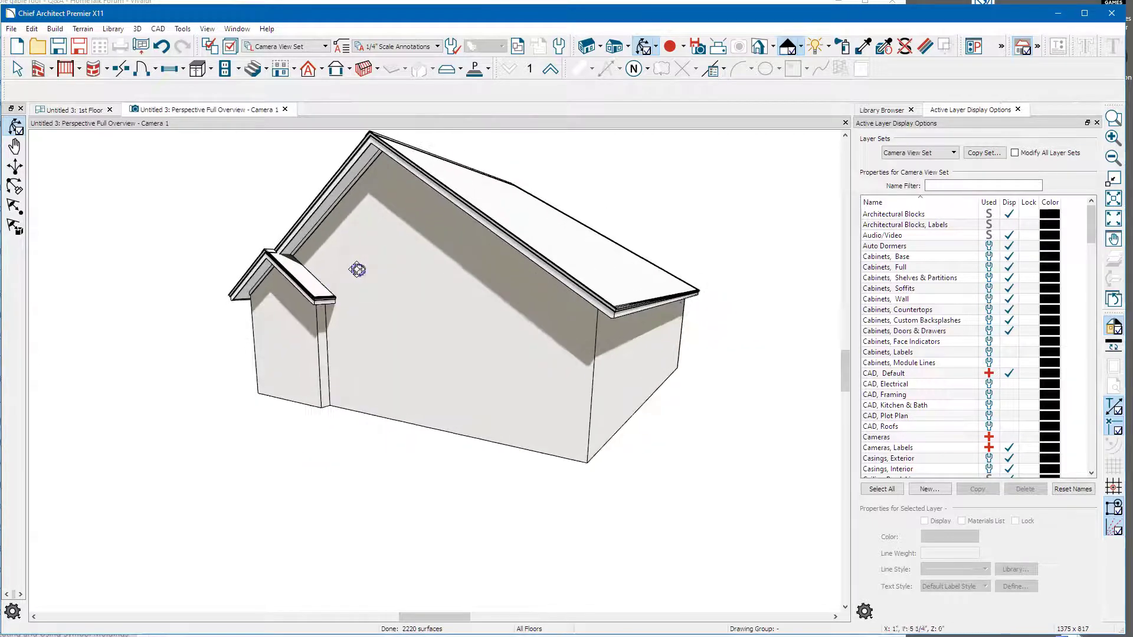
pyautogui.moveTo(248, 243); pyautogui.dragTo(328, 147)
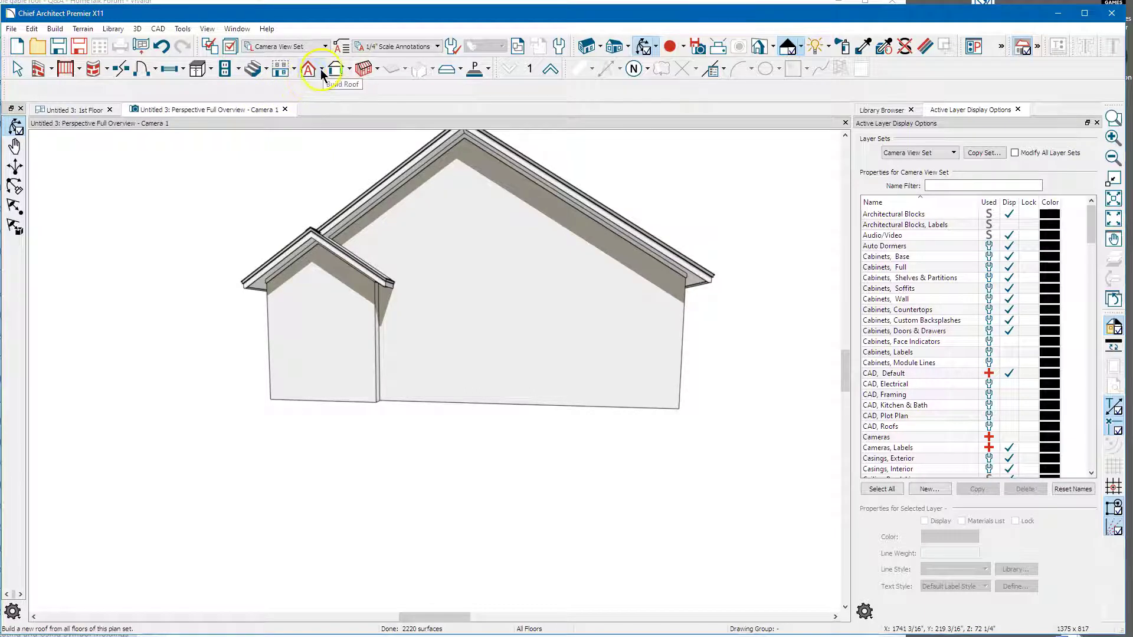
# Place corner boards automatically at all wall intersections and examine the finished double gable in the perspective view.
pyautogui.click(347, 70)
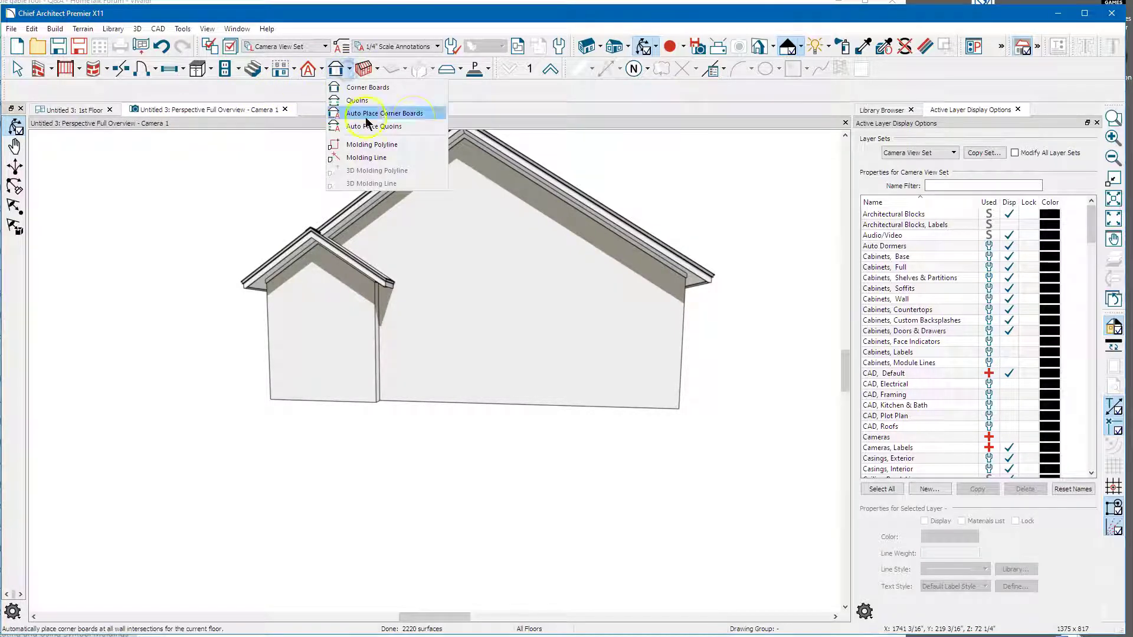
pyautogui.click(425, 113)
pyautogui.moveTo(464, 287); pyautogui.dragTo(436, 296)
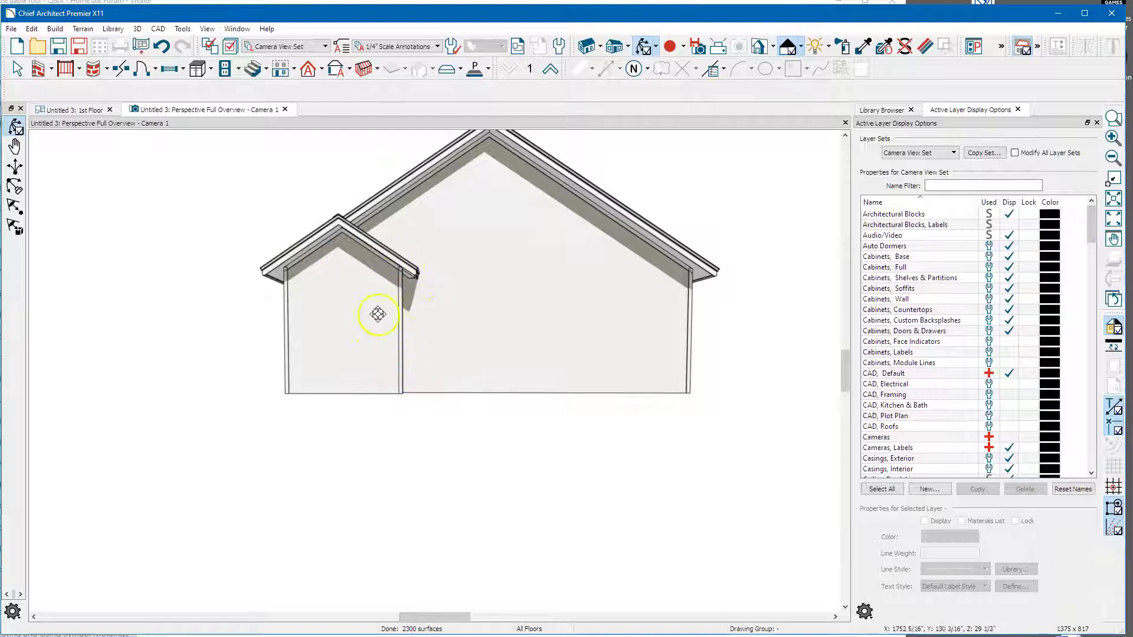
pyautogui.moveTo(357, 321)
pyautogui.mouseDown()
pyautogui.moveTo(423, 331)
pyautogui.moveTo(322, 321)
pyautogui.moveTo(346, 321)
pyautogui.moveTo(338, 328)
pyautogui.moveTo(450, 291)
pyautogui.moveTo(324, 371)
pyautogui.moveTo(403, 325)
pyautogui.moveTo(362, 324)
pyautogui.mouseUp()
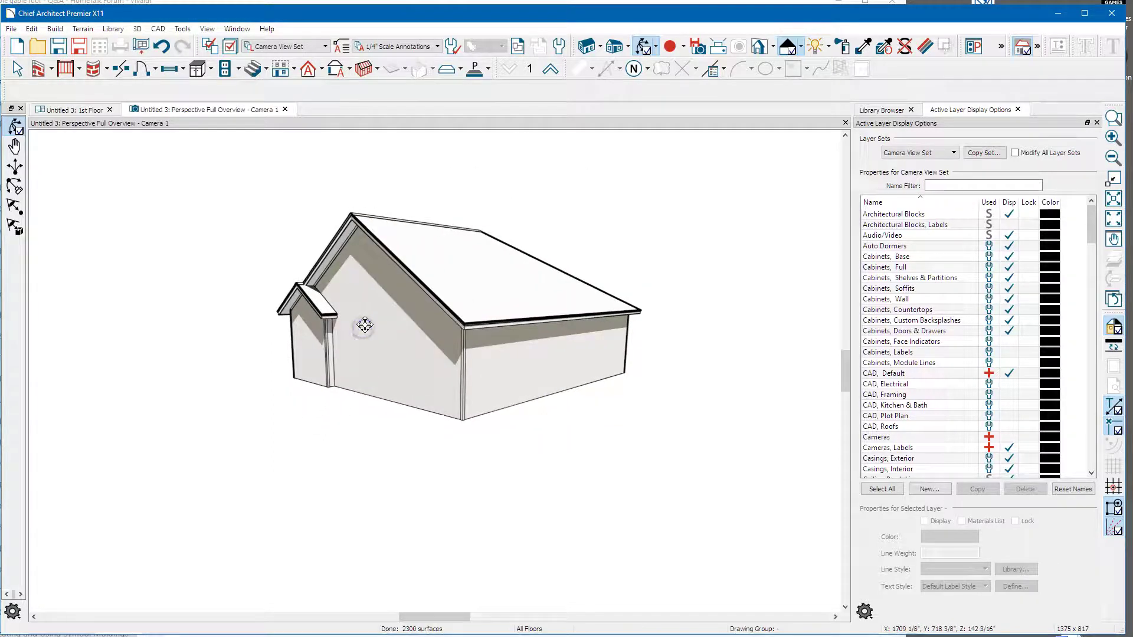